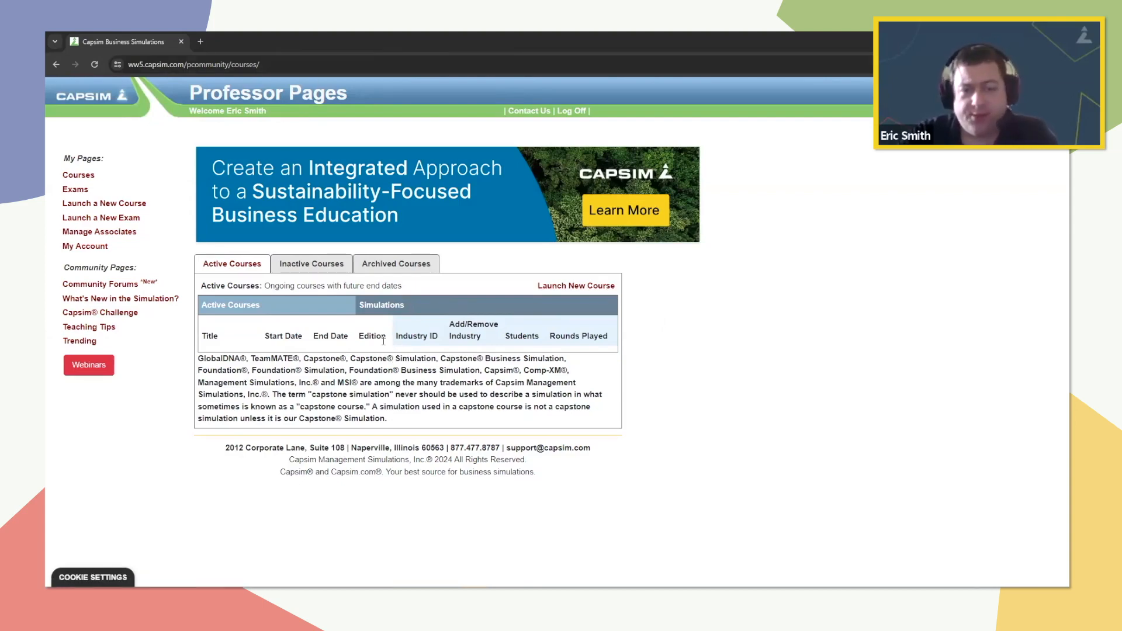
Step: Start launching a new course from the professor pages
{"action": "left_click_drag", "start_coordinate": [186, 94], "coordinate": [392, 94]}
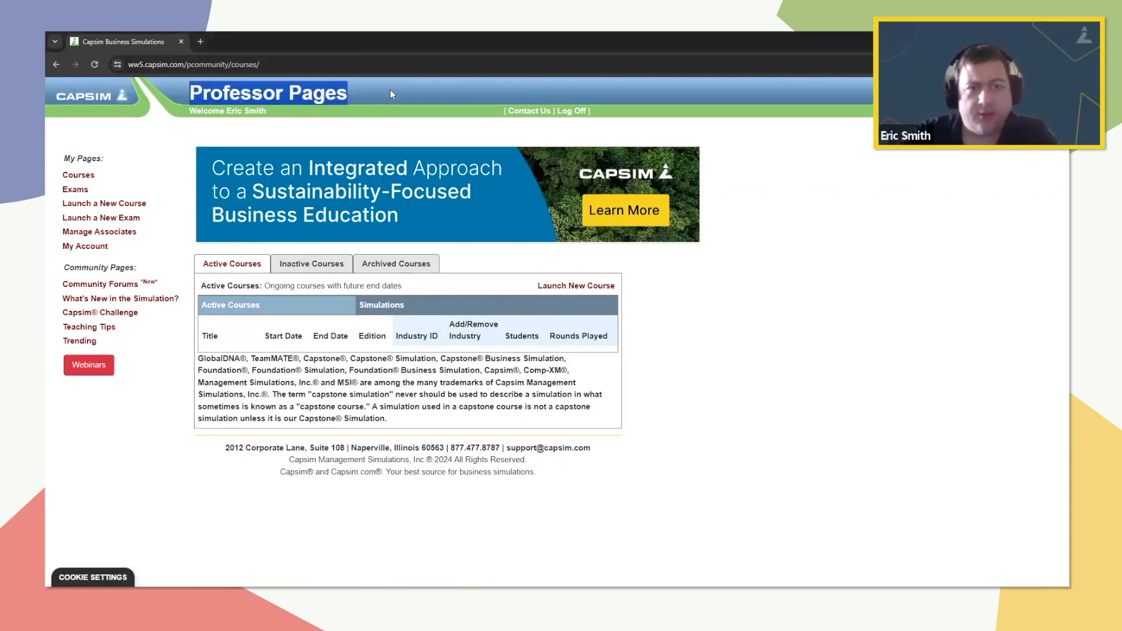
{"action": "left_click", "coordinate": [763, 350]}
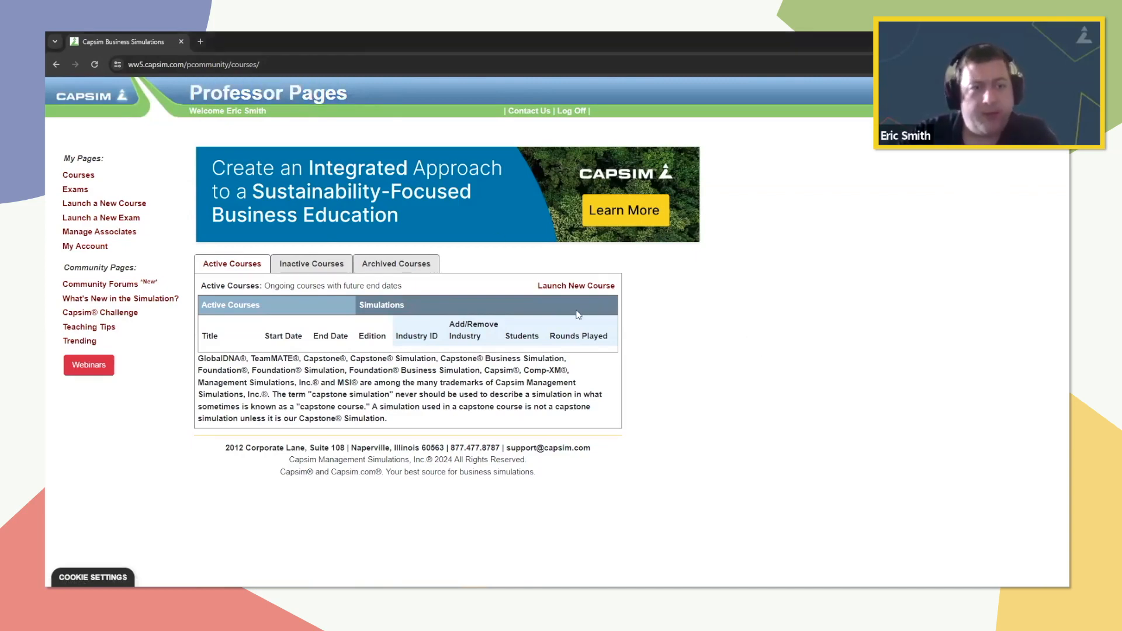
{"action": "triple_click", "coordinate": [538, 285]}
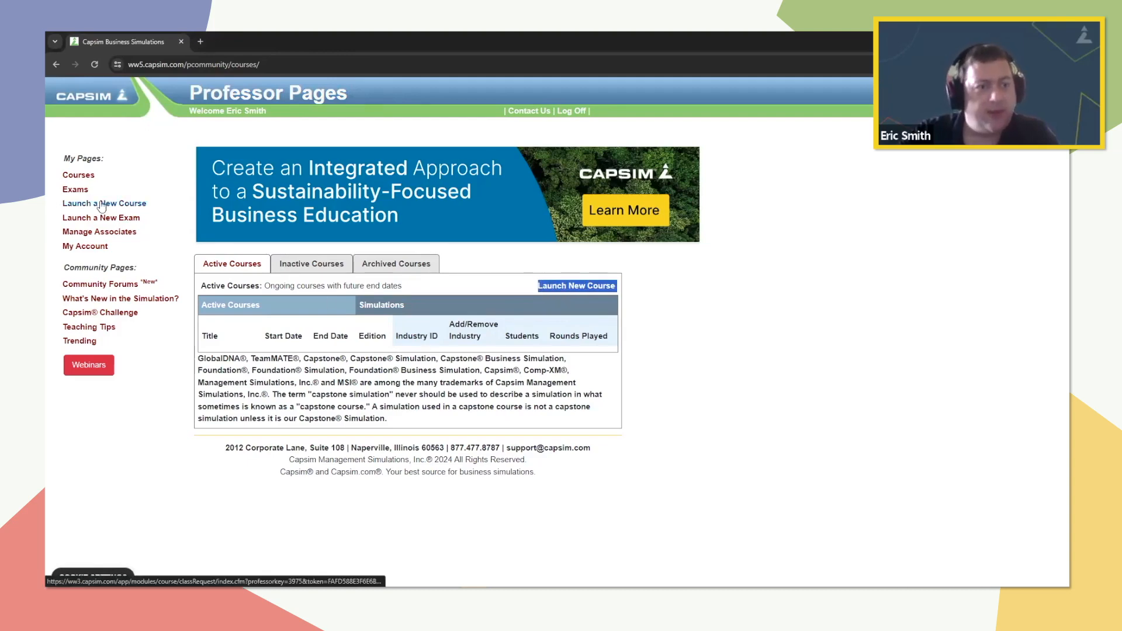
{"action": "left_click", "coordinate": [145, 206]}
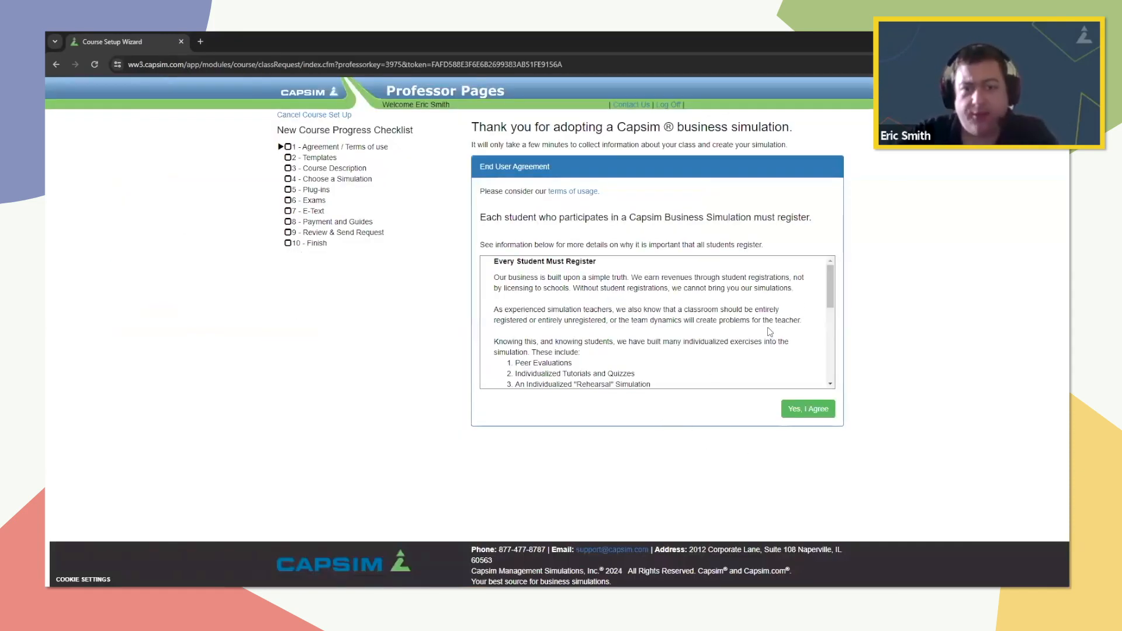
Step: Review the student registration terms and accept the End User Agreement
{"action": "left_click_drag", "start_coordinate": [612, 277], "coordinate": [463, 265]}
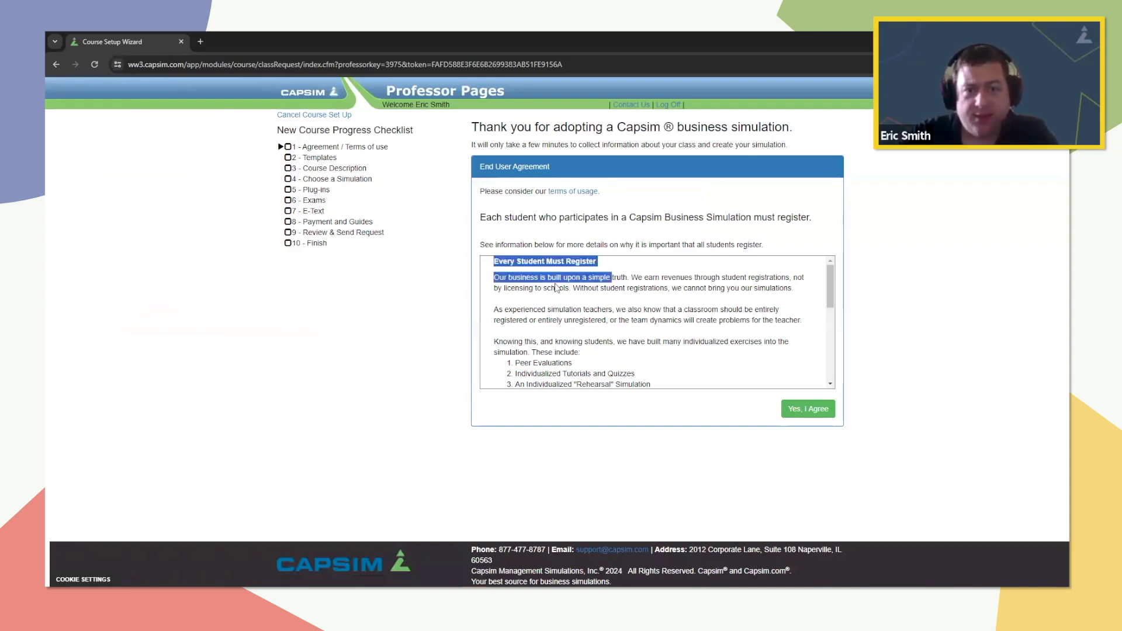
{"action": "left_click", "coordinate": [558, 289]}
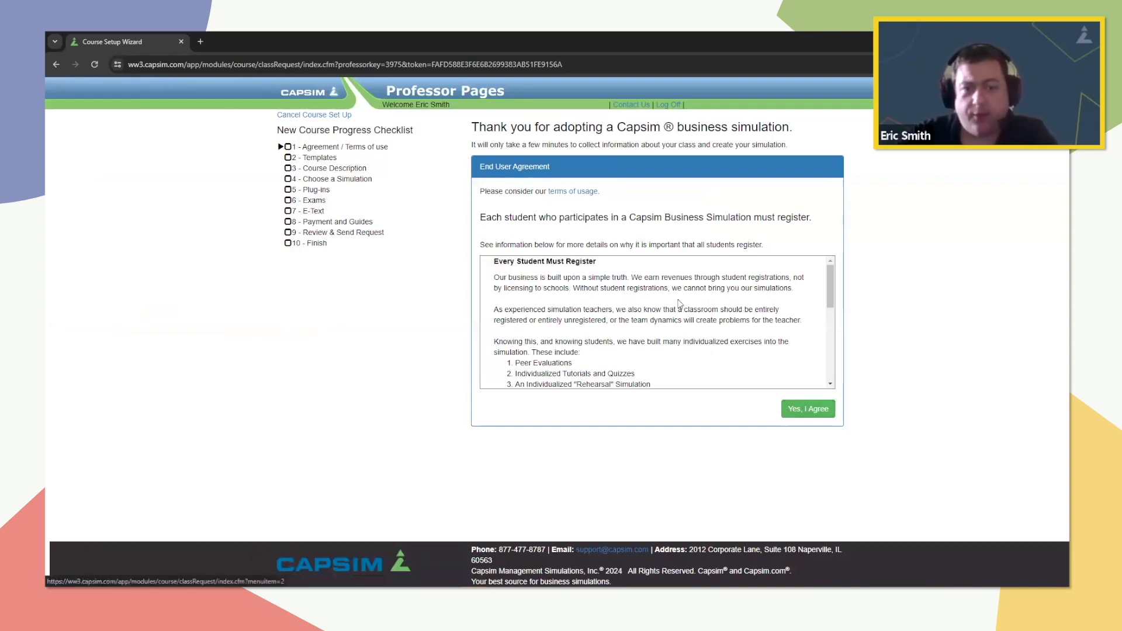
{"action": "left_click", "coordinate": [821, 410]}
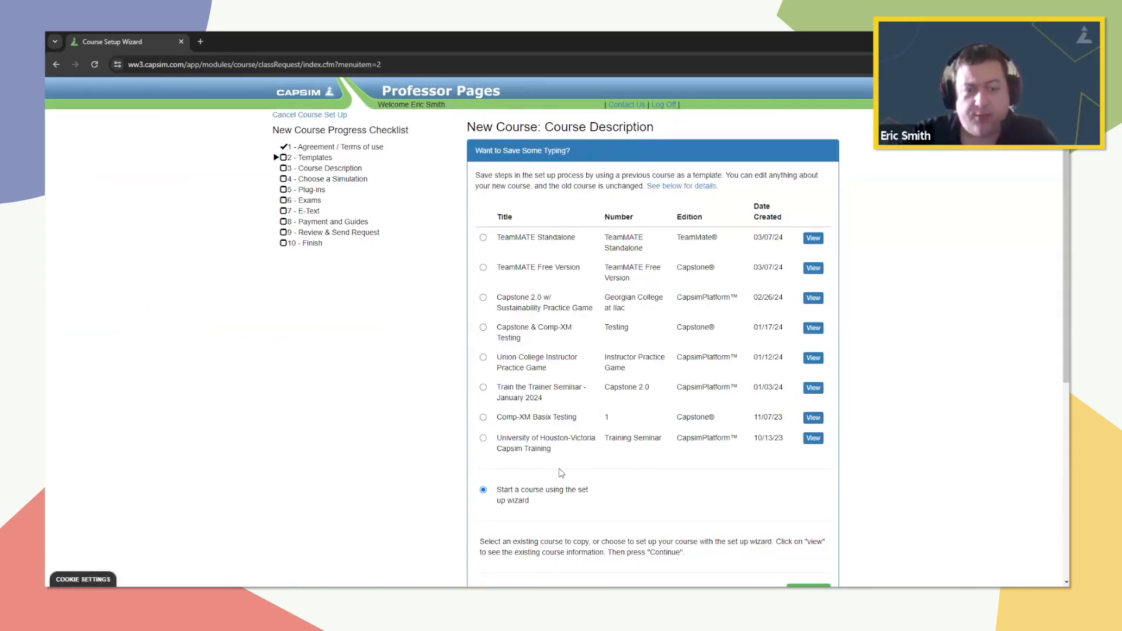
Step: Keep the option to start a course using the set up wizard instead of a previous course and continue
{"action": "scroll", "coordinate": [562, 473], "scroll_direction": "down", "scroll_amount": 2}
{"action": "triple_click", "coordinate": [542, 401]}
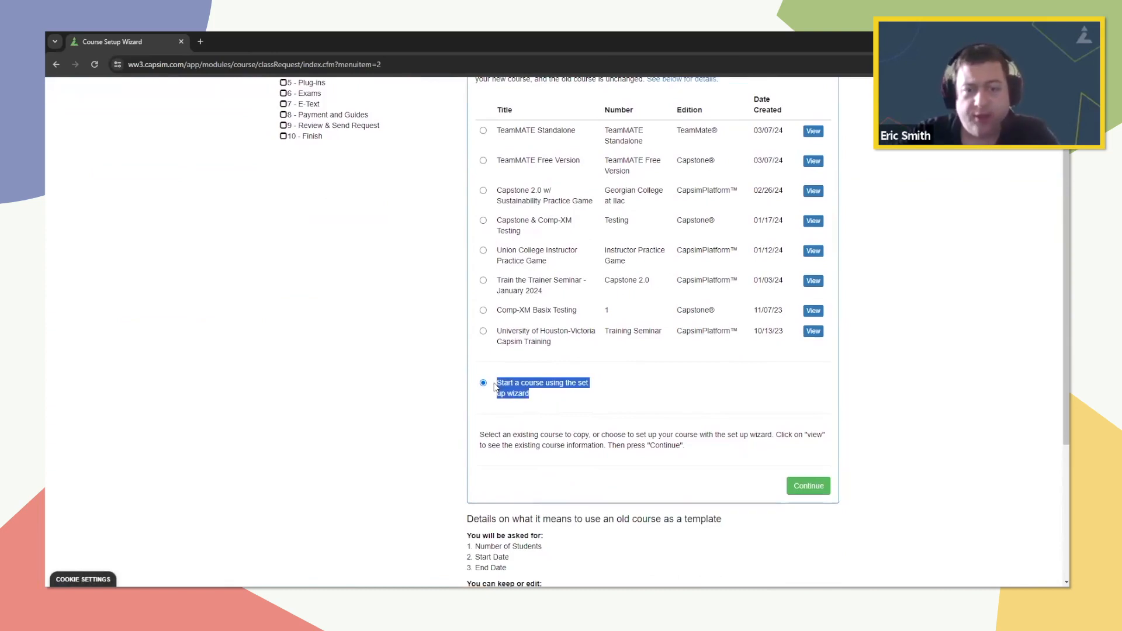
{"action": "left_click", "coordinate": [809, 487]}
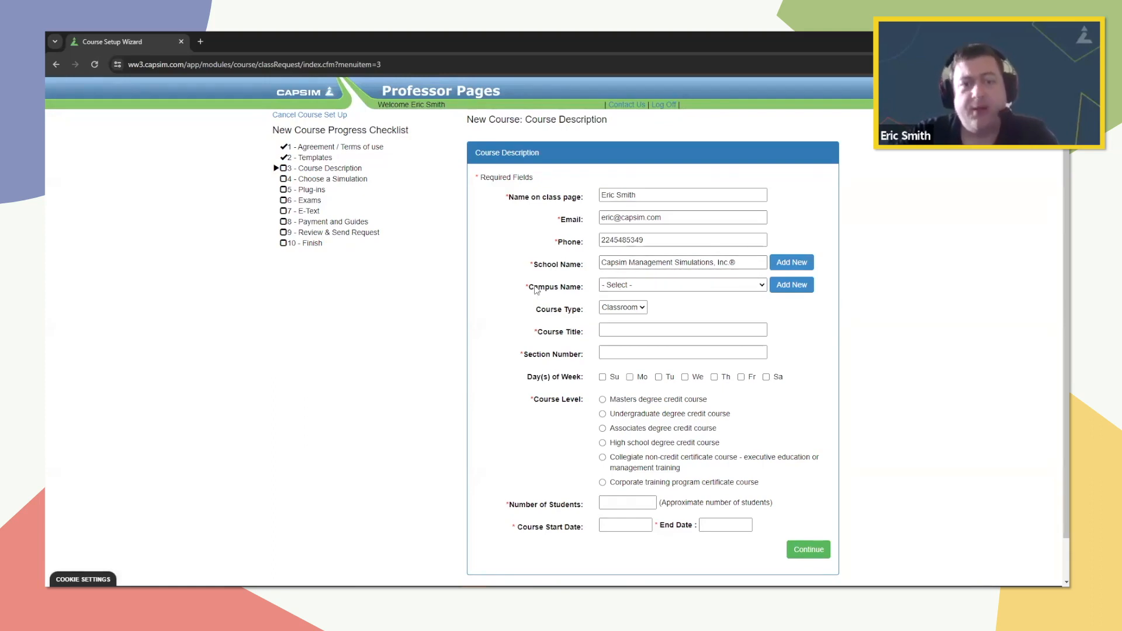
Step: Fill in the course description with campus Chicago, course title "Instructor Demo Course" and section number 1
{"action": "left_click", "coordinate": [624, 286]}
{"action": "left_click", "coordinate": [619, 313]}
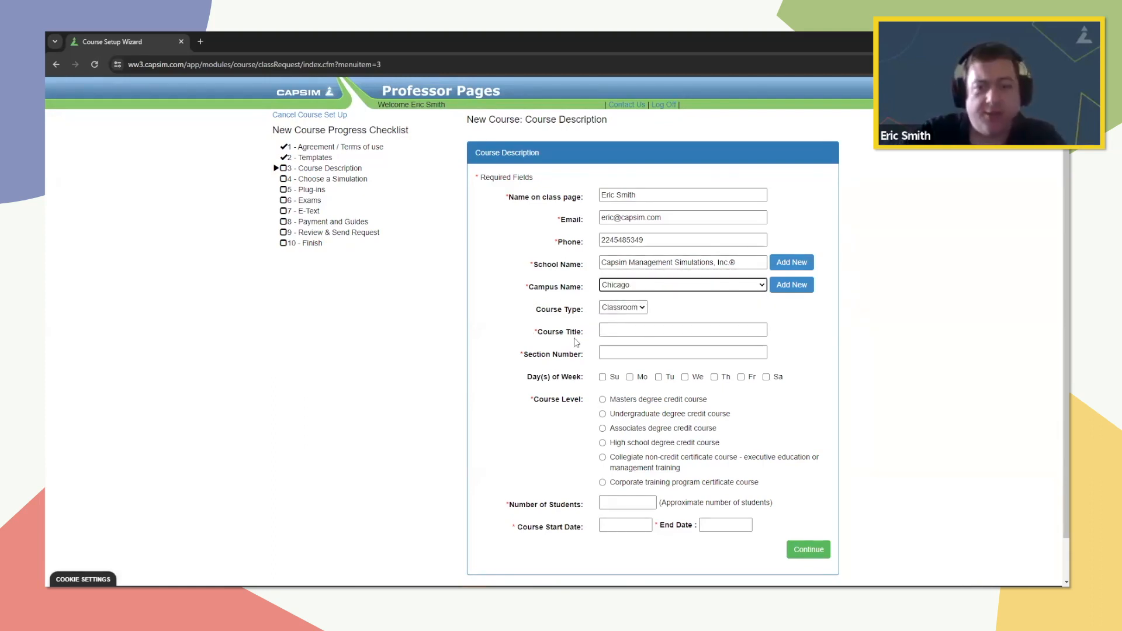
{"action": "left_click_drag", "start_coordinate": [538, 331], "coordinate": [582, 332]}
{"action": "left_click_drag", "start_coordinate": [528, 354], "coordinate": [589, 358]}
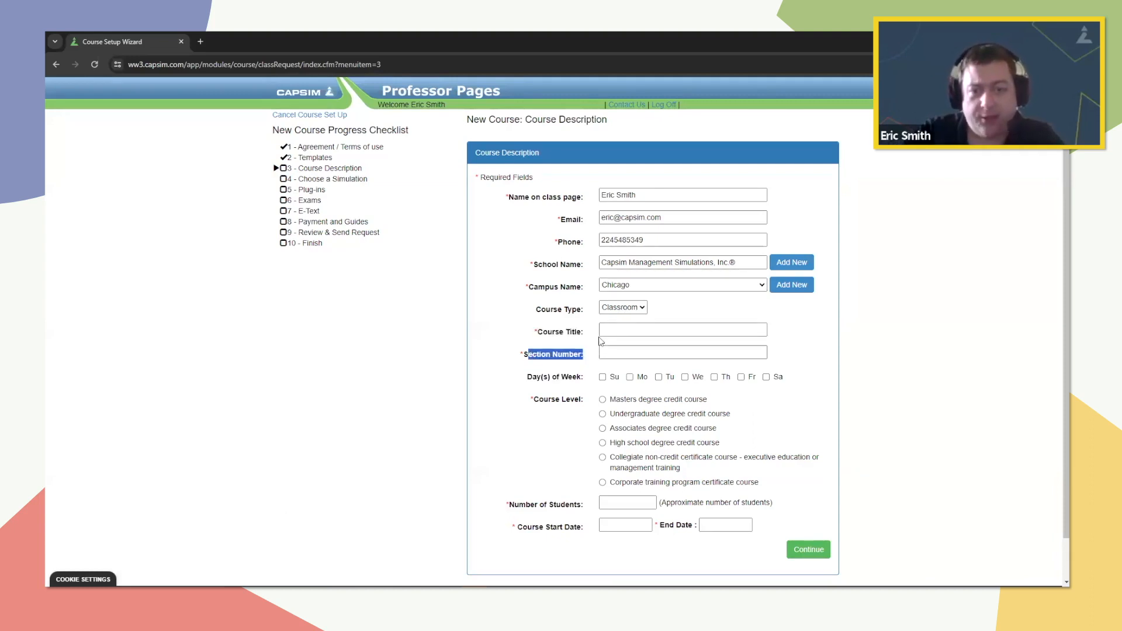
{"action": "left_click", "coordinate": [606, 333]}
{"action": "type", "text": "Instructor"}
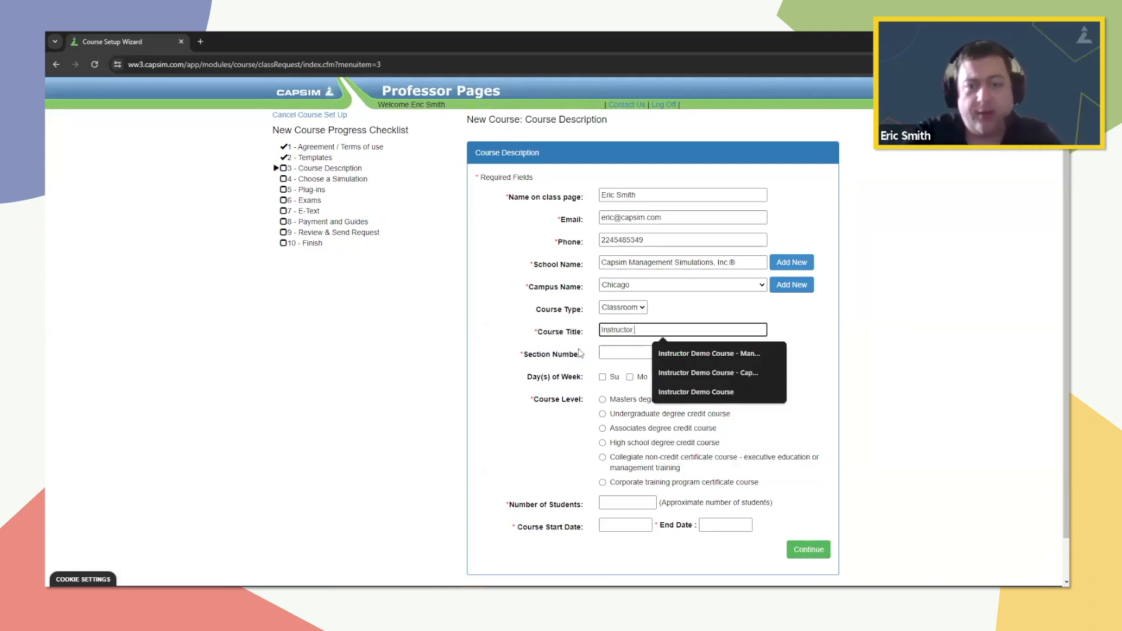
{"action": "type", "text": " Demo Course"}
{"action": "key", "text": "Tab"}
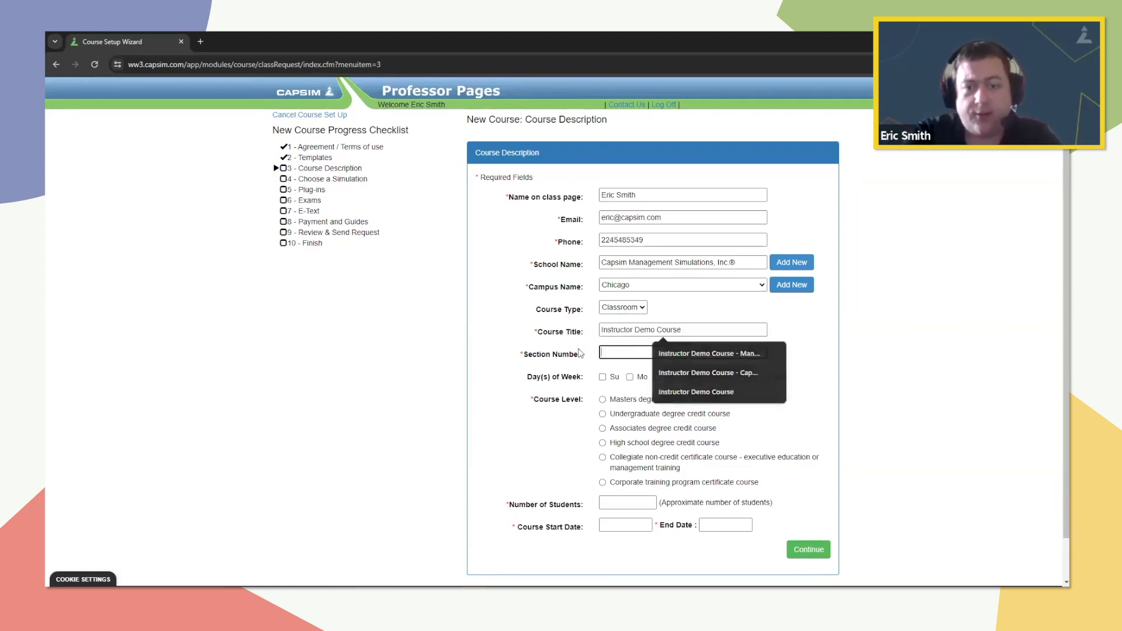
{"action": "type", "text": "1"}
Step: Mark all seven days, Sunday through Saturday, as the course's days of the week
{"action": "left_click", "coordinate": [603, 377]}
{"action": "left_click", "coordinate": [630, 377]}
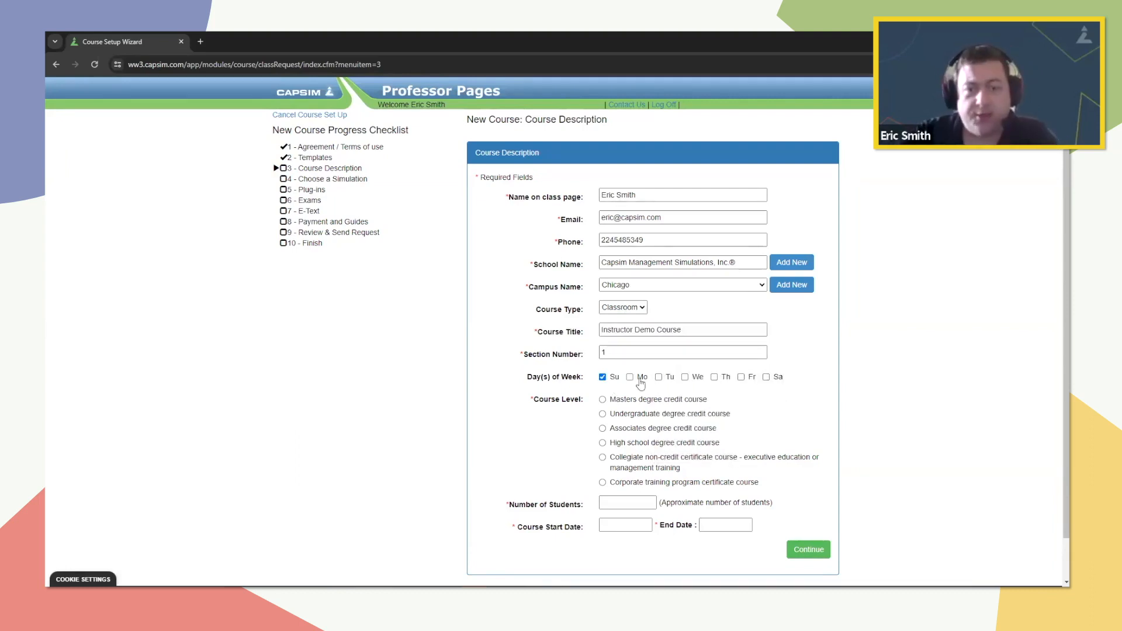
{"action": "left_click", "coordinate": [659, 377]}
{"action": "left_click", "coordinate": [685, 377]}
{"action": "left_click", "coordinate": [715, 377]}
{"action": "left_click", "coordinate": [741, 377]}
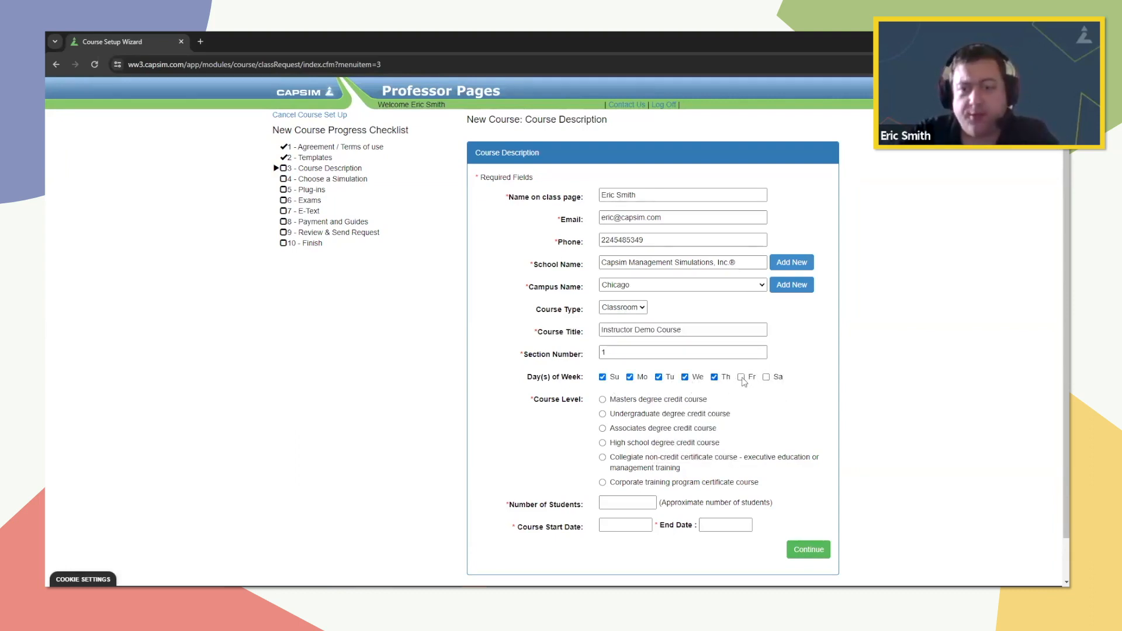
{"action": "left_click", "coordinate": [767, 377]}
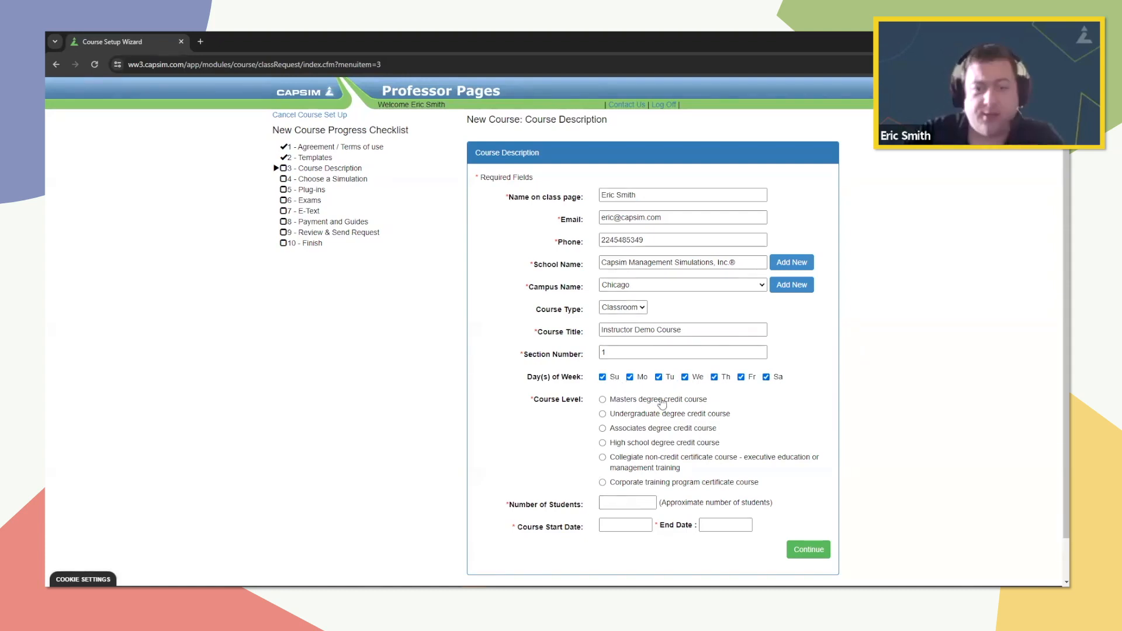
Step: Set the course level to undergraduate degree credit course and the number of students to 1
{"action": "left_click", "coordinate": [603, 414]}
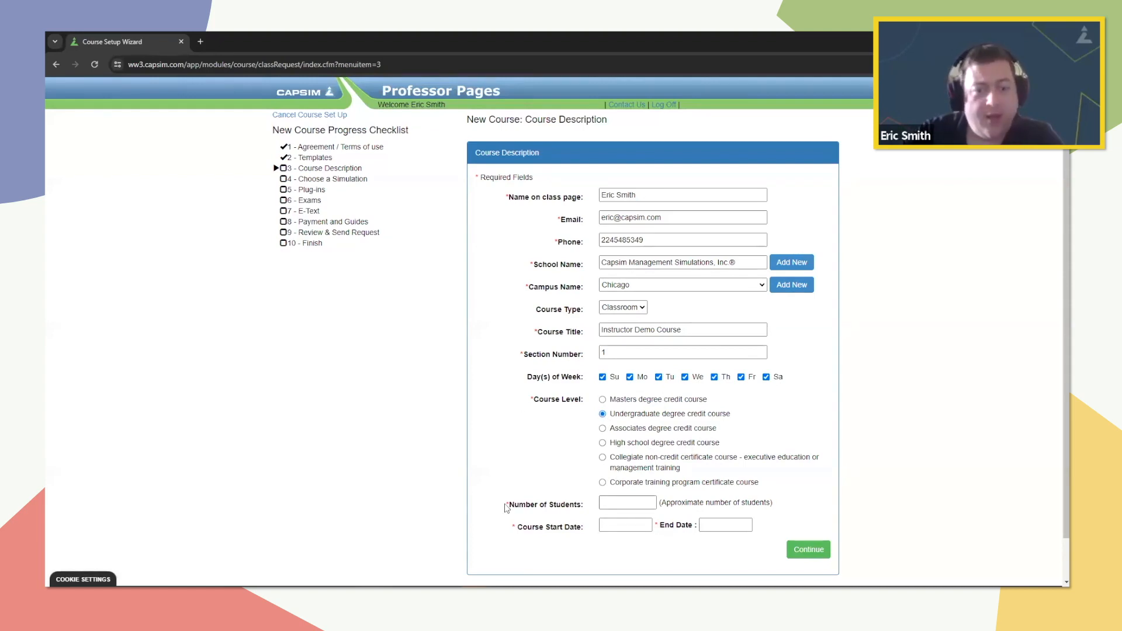
{"action": "left_click", "coordinate": [637, 506]}
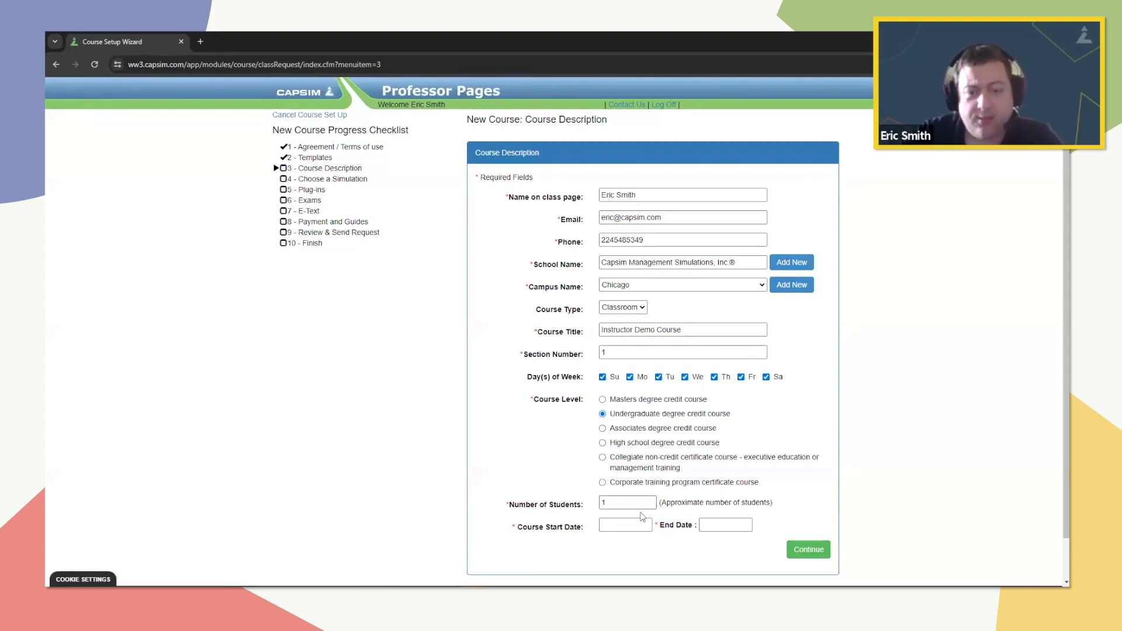
{"action": "left_click", "coordinate": [627, 382]}
Step: Set the course start date to 04/18/2024 and the end date to 06/30/2024, and submit the course description
{"action": "left_click", "coordinate": [629, 526]}
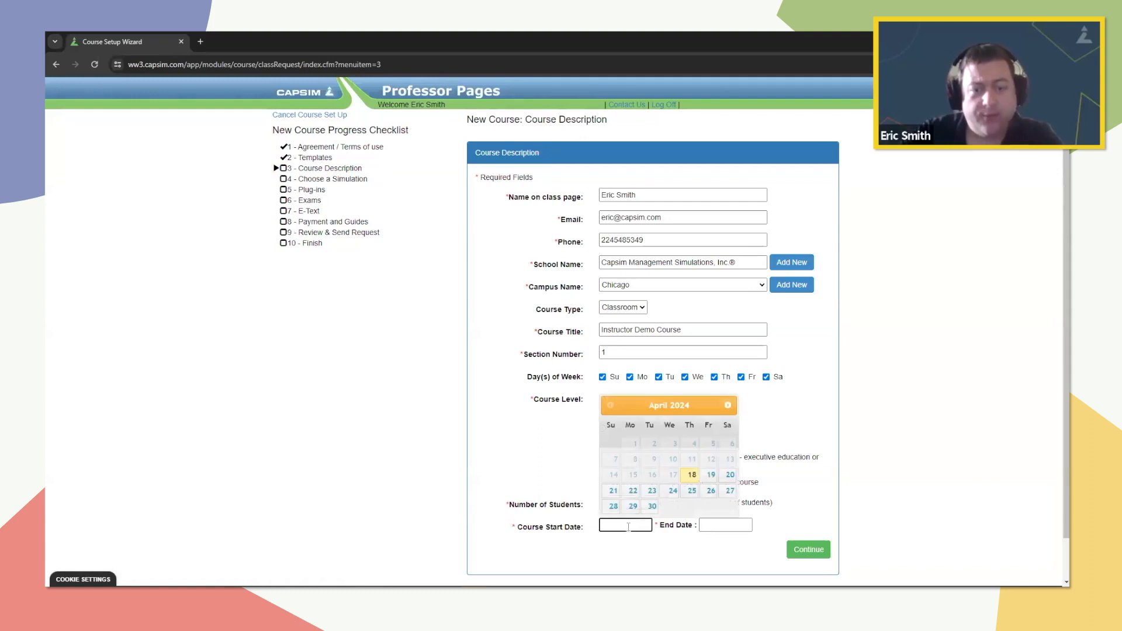
{"action": "left_click", "coordinate": [694, 475]}
{"action": "left_click", "coordinate": [726, 525]}
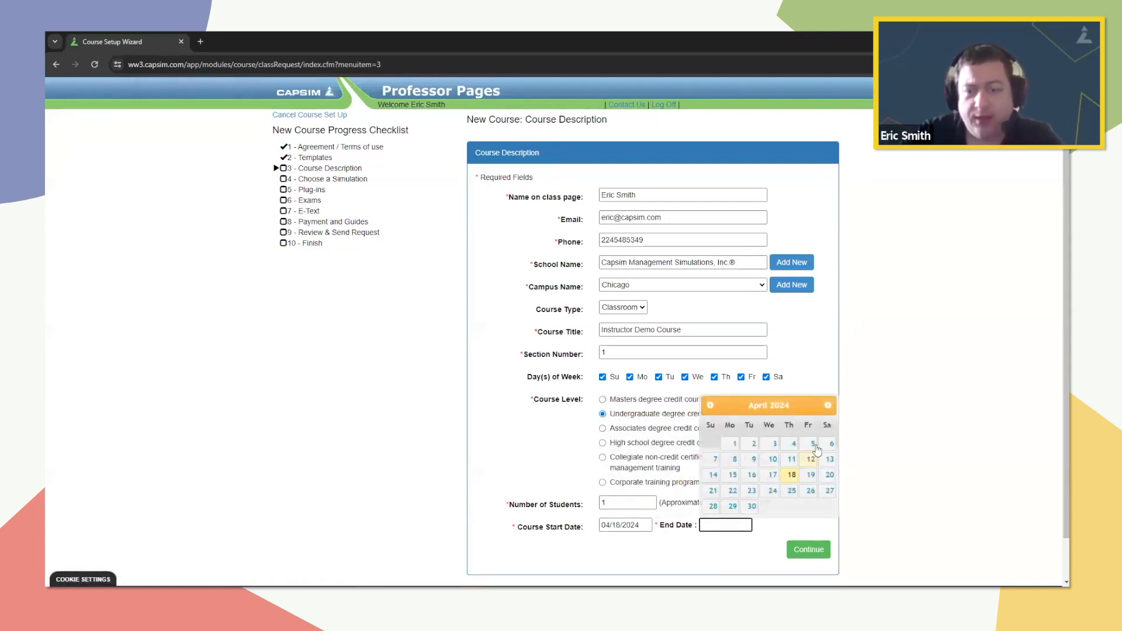
{"action": "left_click", "coordinate": [829, 405]}
{"action": "left_click", "coordinate": [828, 405]}
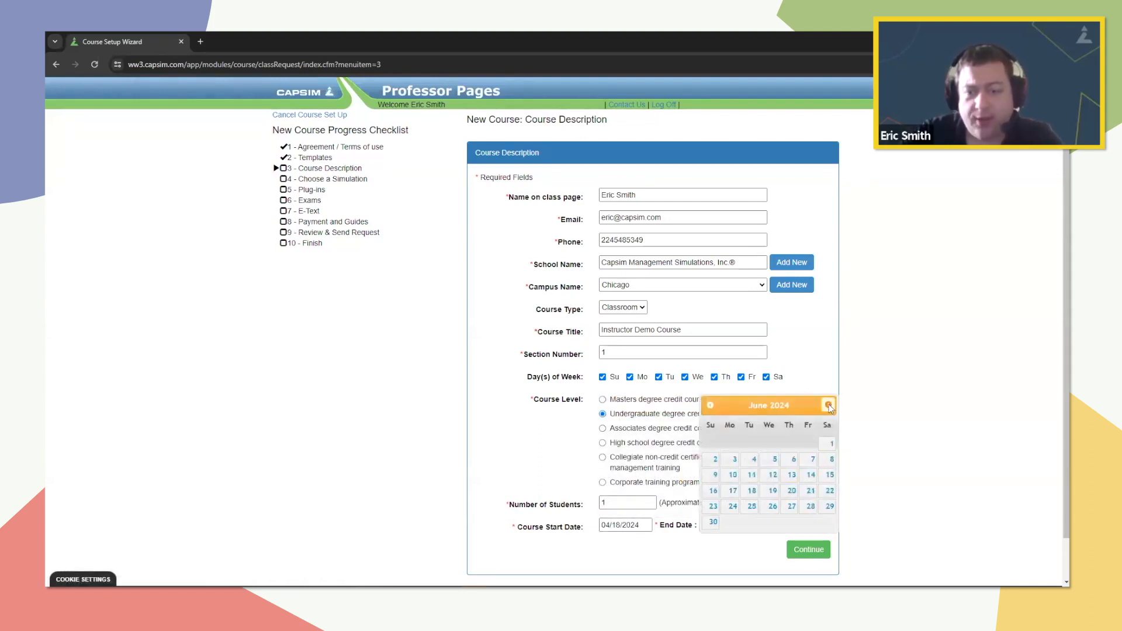
{"action": "left_click", "coordinate": [708, 523]}
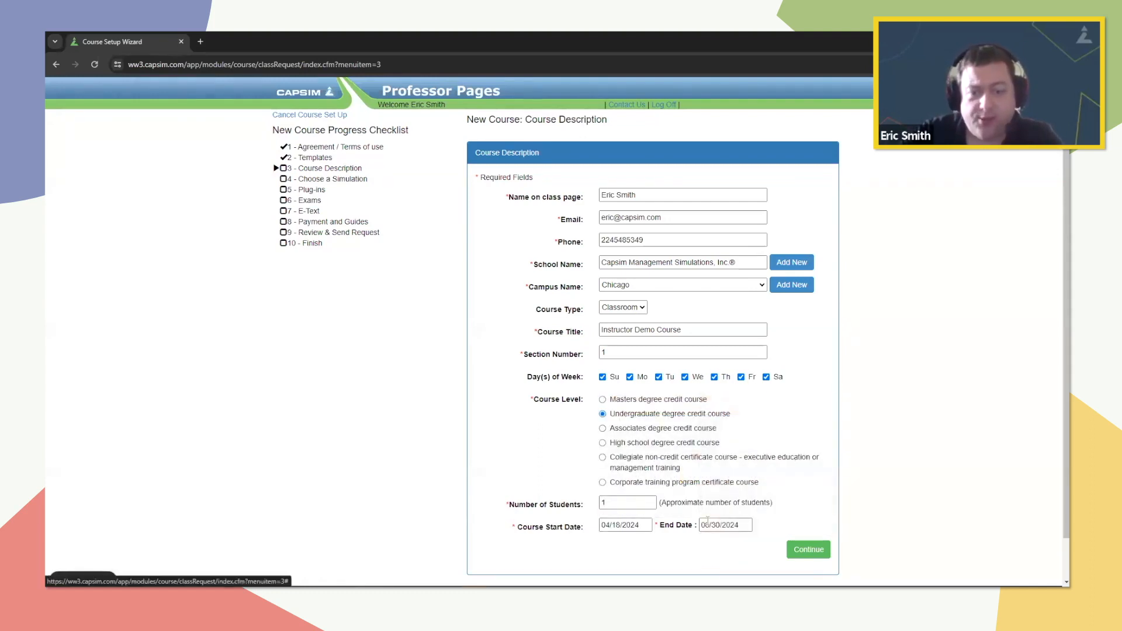
{"action": "left_click", "coordinate": [820, 556]}
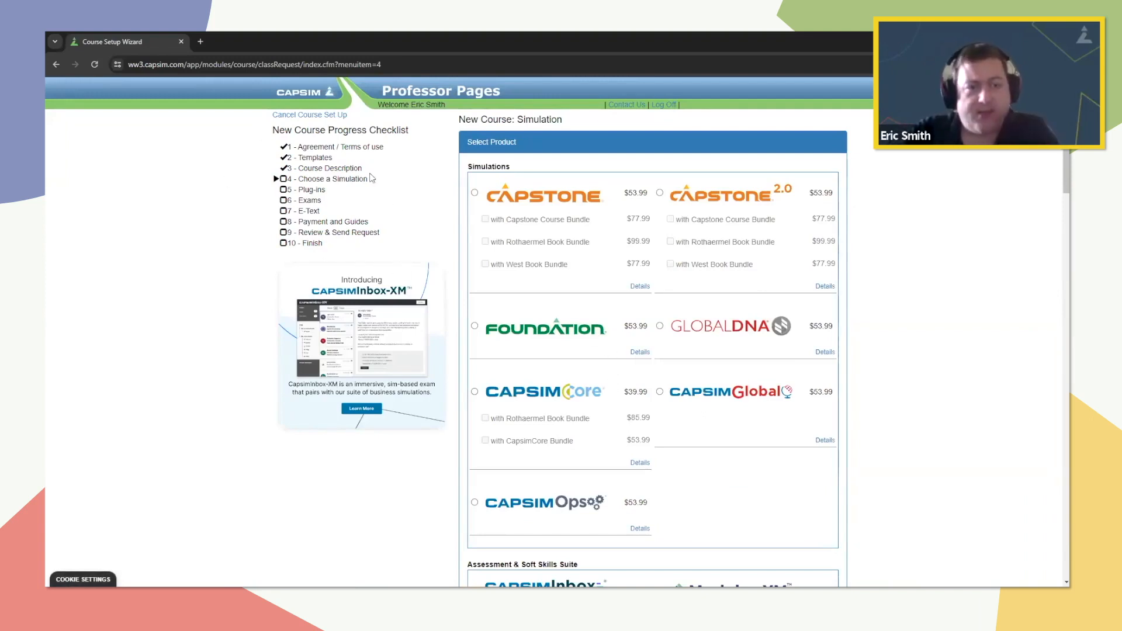
Step: Choose Capstone 2.0 as the course simulation, reviewing its bundle options without adding any
{"action": "left_click", "coordinate": [661, 194]}
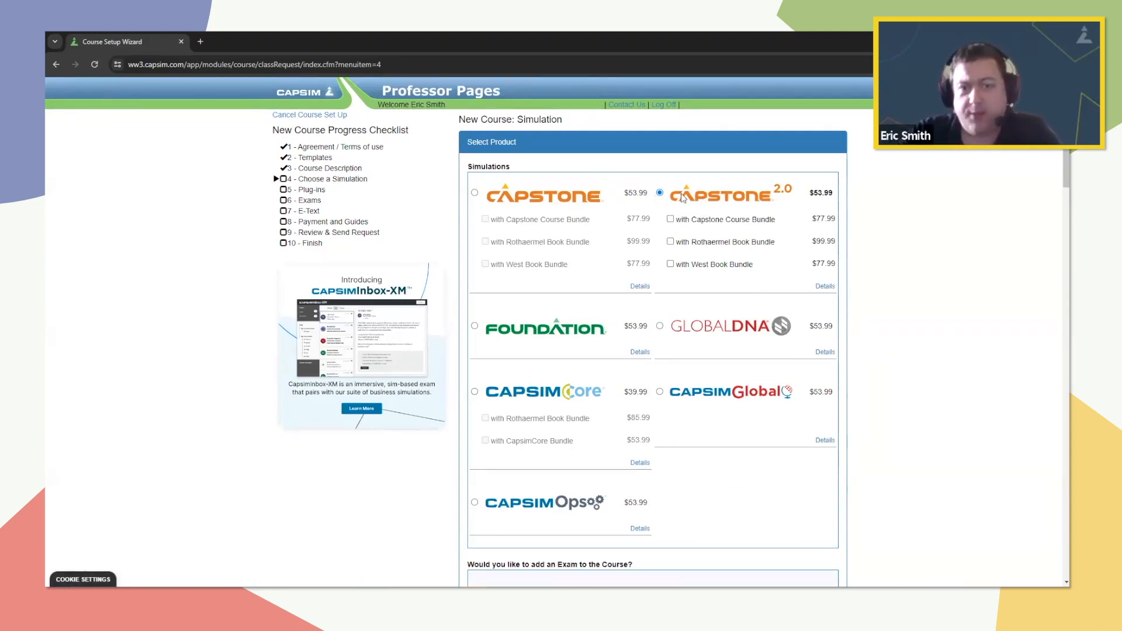
{"action": "left_click_drag", "start_coordinate": [755, 266], "coordinate": [682, 215]}
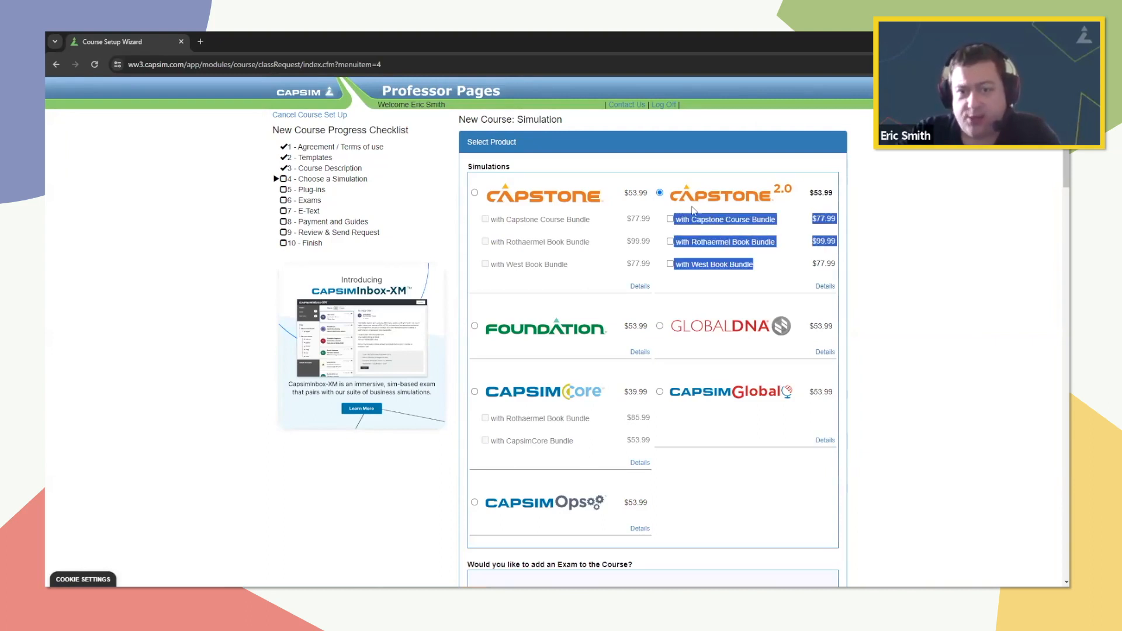
{"action": "left_click", "coordinate": [862, 200]}
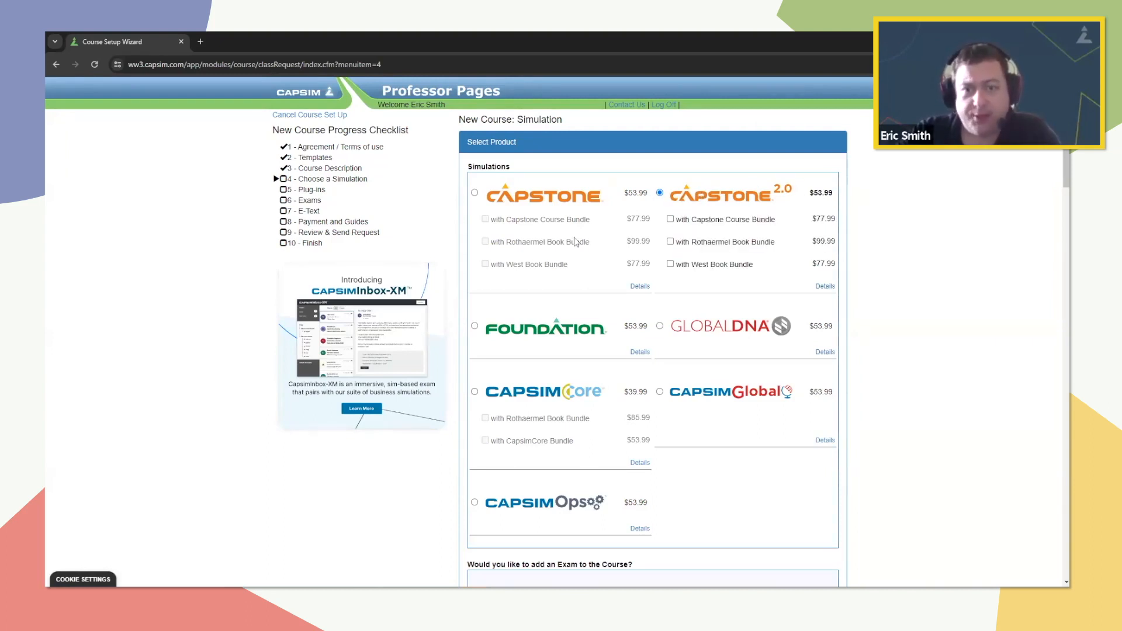
{"action": "triple_click", "coordinate": [778, 224]}
{"action": "left_click_drag", "start_coordinate": [753, 265], "coordinate": [677, 242]}
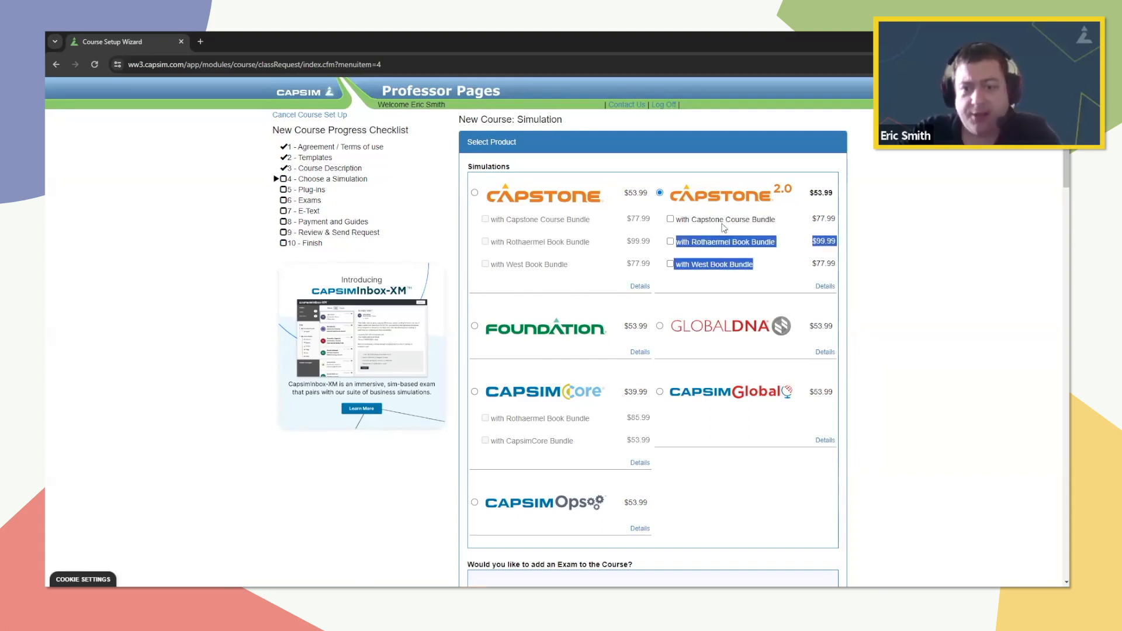
{"action": "left_click", "coordinate": [718, 180]}
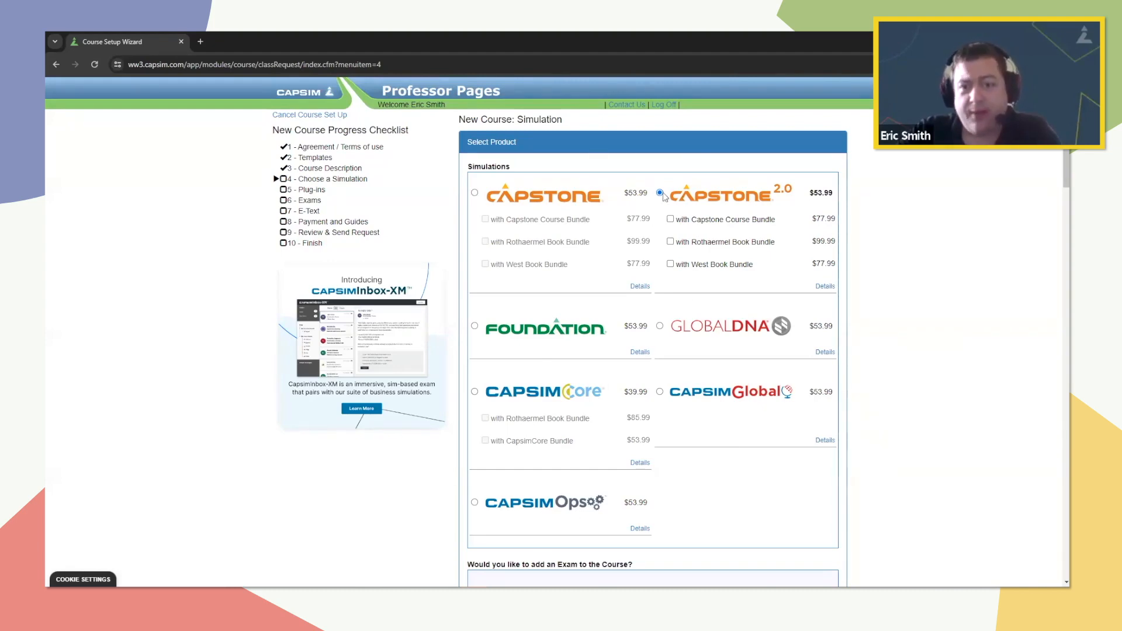
Step: Review the exam and soft skills add-ons, leave them all unselected, and continue past the CapsimInbox-XM exam option
{"action": "scroll", "coordinate": [663, 195], "scroll_direction": "down", "scroll_amount": 8}
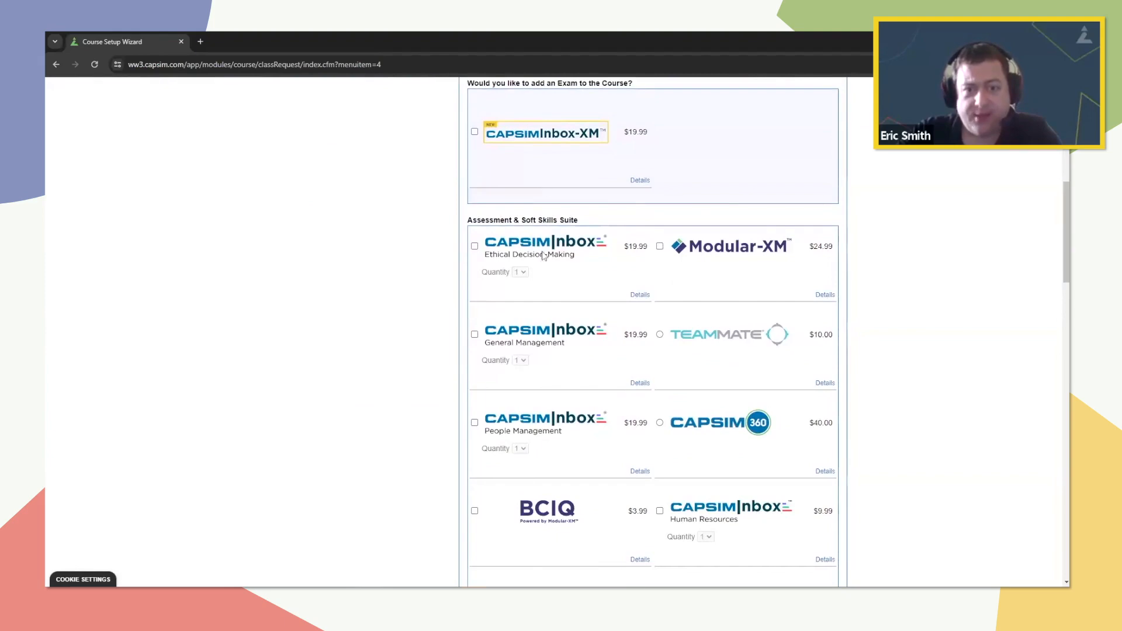
{"action": "scroll", "coordinate": [548, 149], "scroll_direction": "down", "scroll_amount": 2}
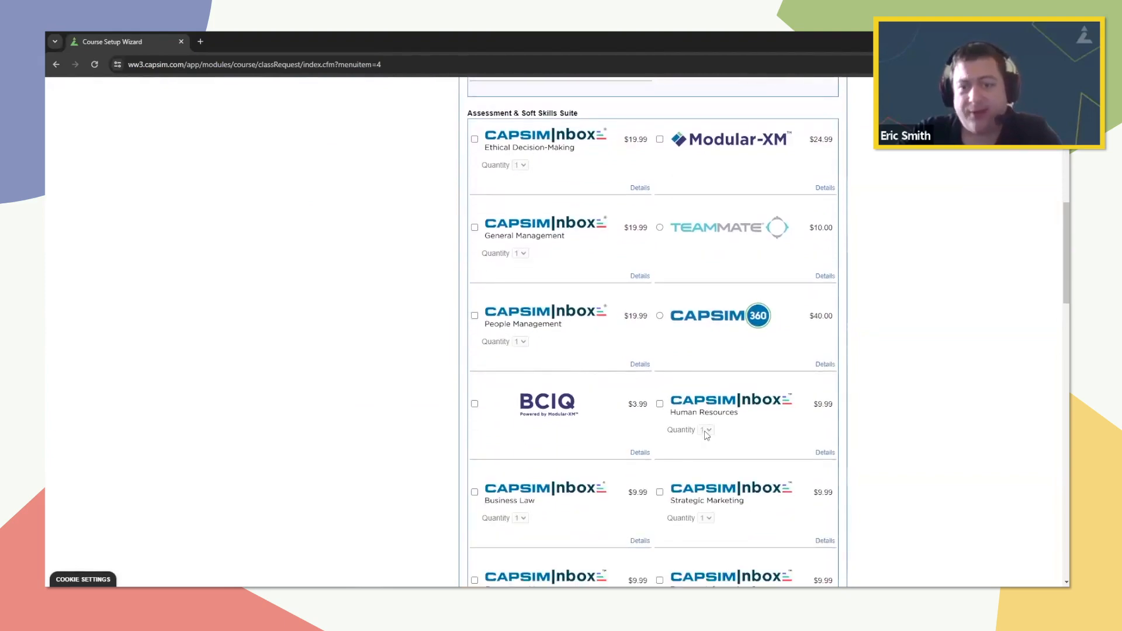
{"action": "scroll", "coordinate": [705, 433], "scroll_direction": "down", "scroll_amount": 1}
{"action": "scroll", "coordinate": [705, 432], "scroll_direction": "down", "scroll_amount": 9}
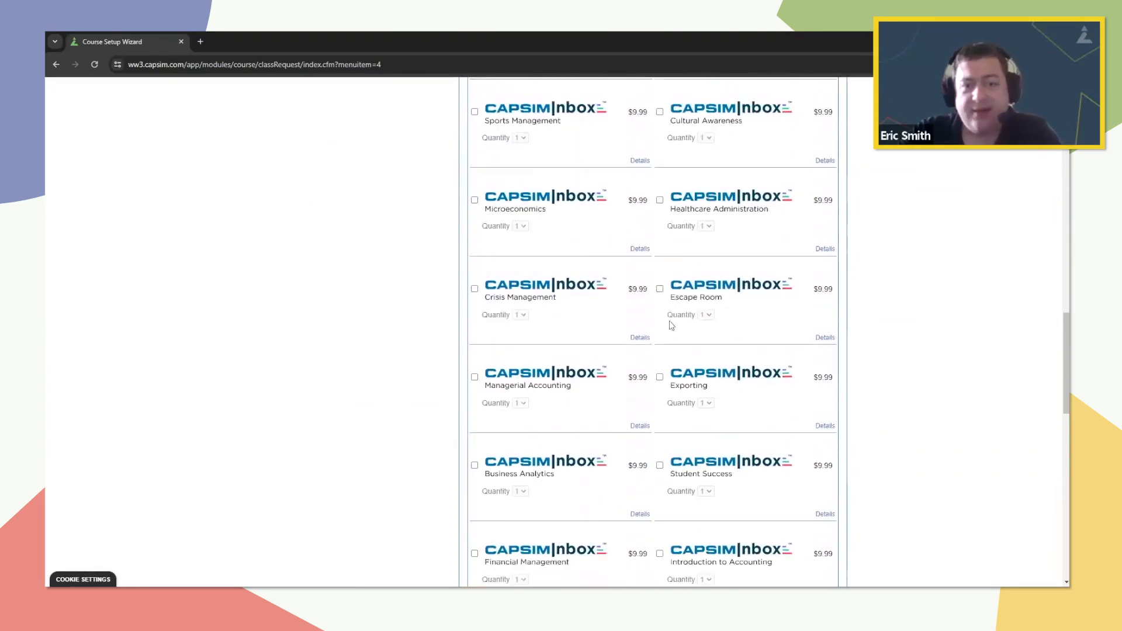
{"action": "scroll", "coordinate": [566, 358], "scroll_direction": "down", "scroll_amount": 3}
{"action": "scroll", "coordinate": [735, 462], "scroll_direction": "down", "scroll_amount": 1}
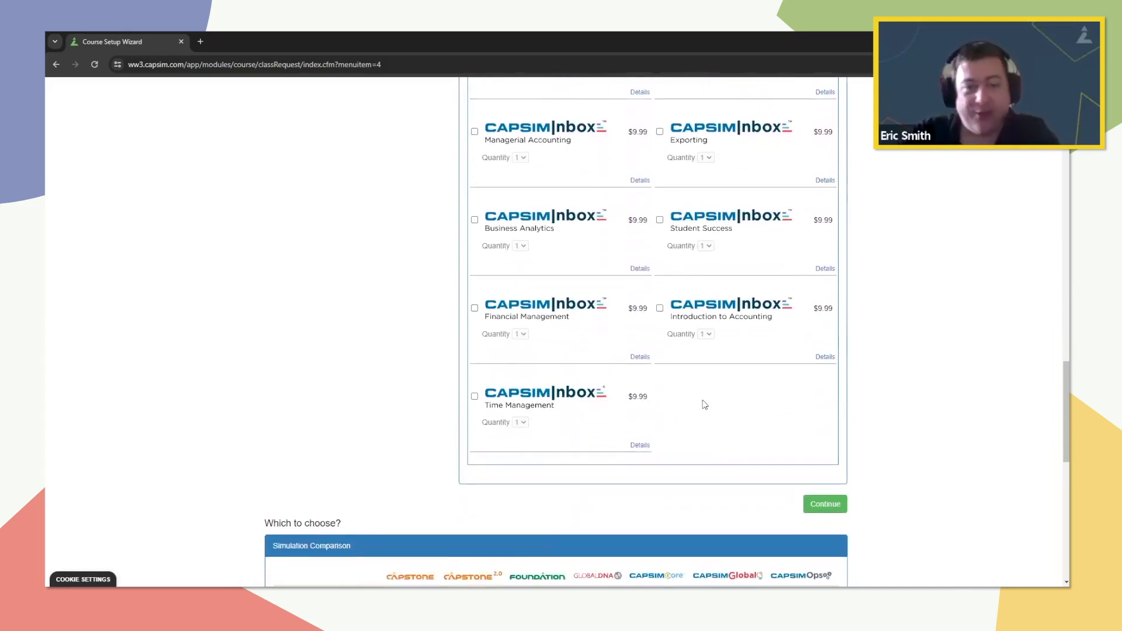
{"action": "scroll", "coordinate": [766, 439], "scroll_direction": "down", "scroll_amount": 2}
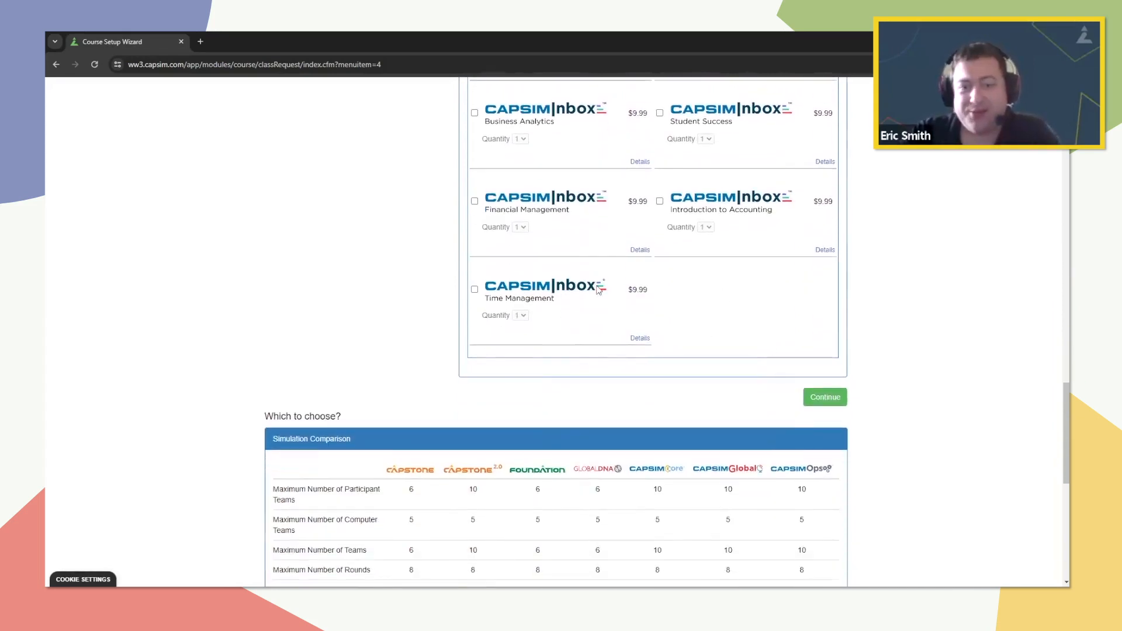
{"action": "left_click", "coordinate": [826, 397]}
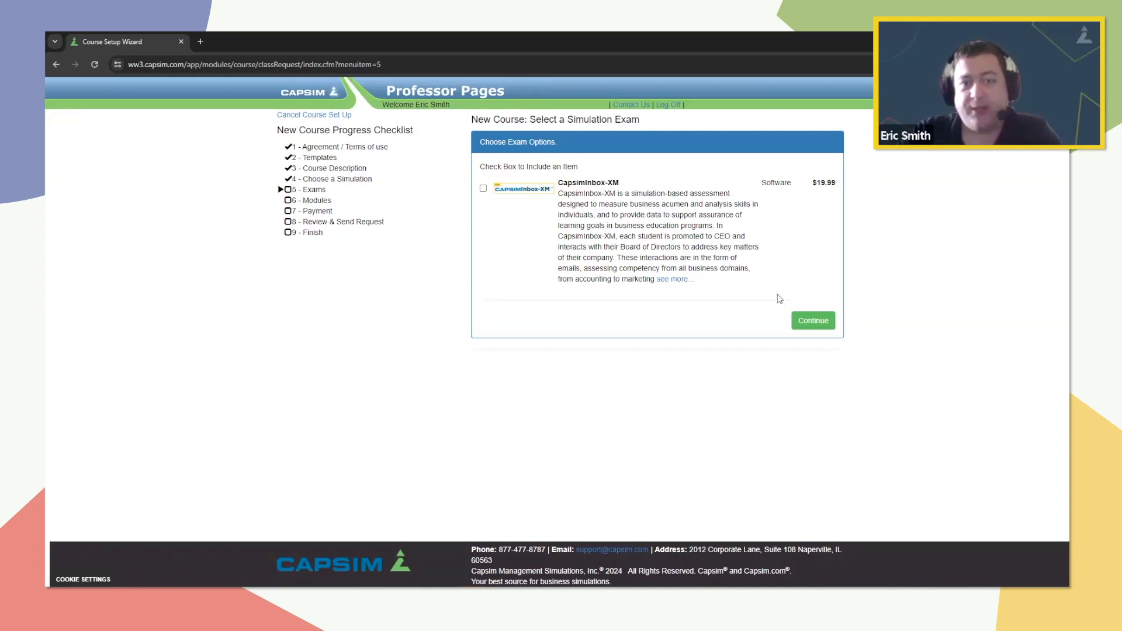
{"action": "left_click", "coordinate": [813, 321]}
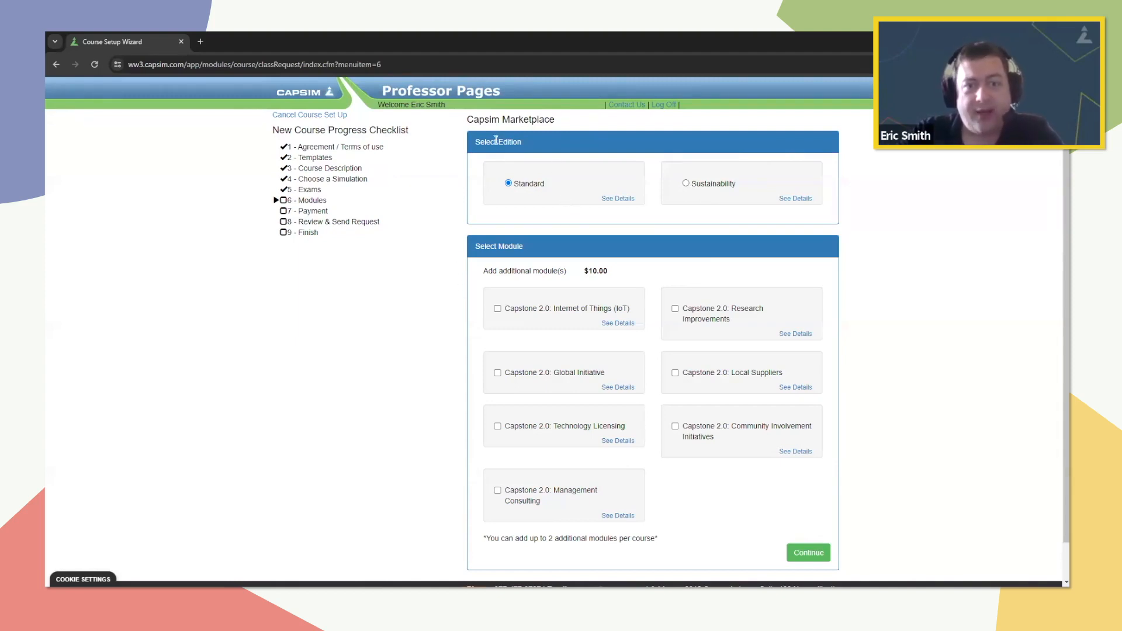
Step: Read the details of the Standard edition of Capstone 2.0, including its Total Quality Management and Human Resources option
{"action": "left_click", "coordinate": [619, 199]}
{"action": "left_click_drag", "start_coordinate": [422, 154], "coordinate": [658, 202]}
{"action": "left_click", "coordinate": [461, 199]}
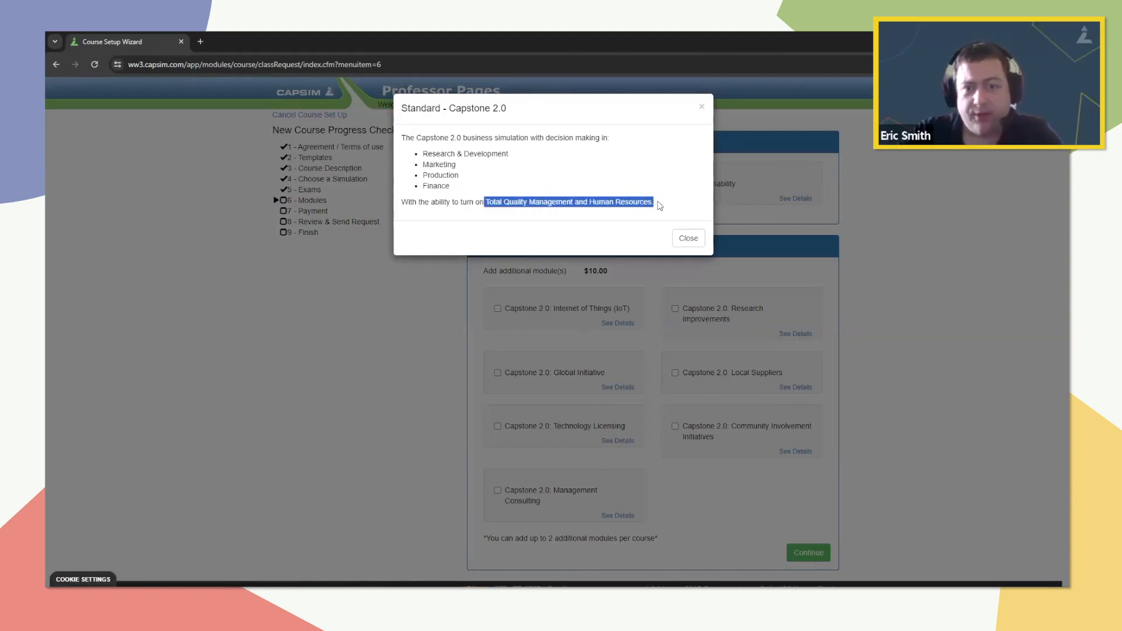
{"action": "left_click", "coordinate": [688, 238]}
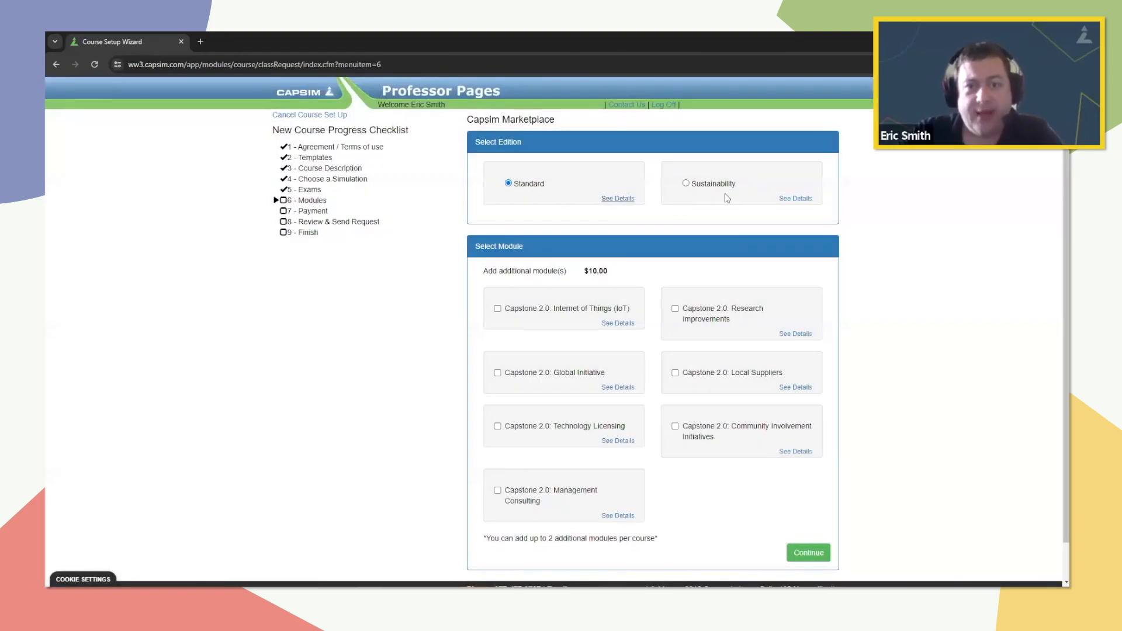
Step: Read the details of the Sustainability edition, covering its additions per department and the Triple Bottom Line scoring method
{"action": "left_click", "coordinate": [809, 199]}
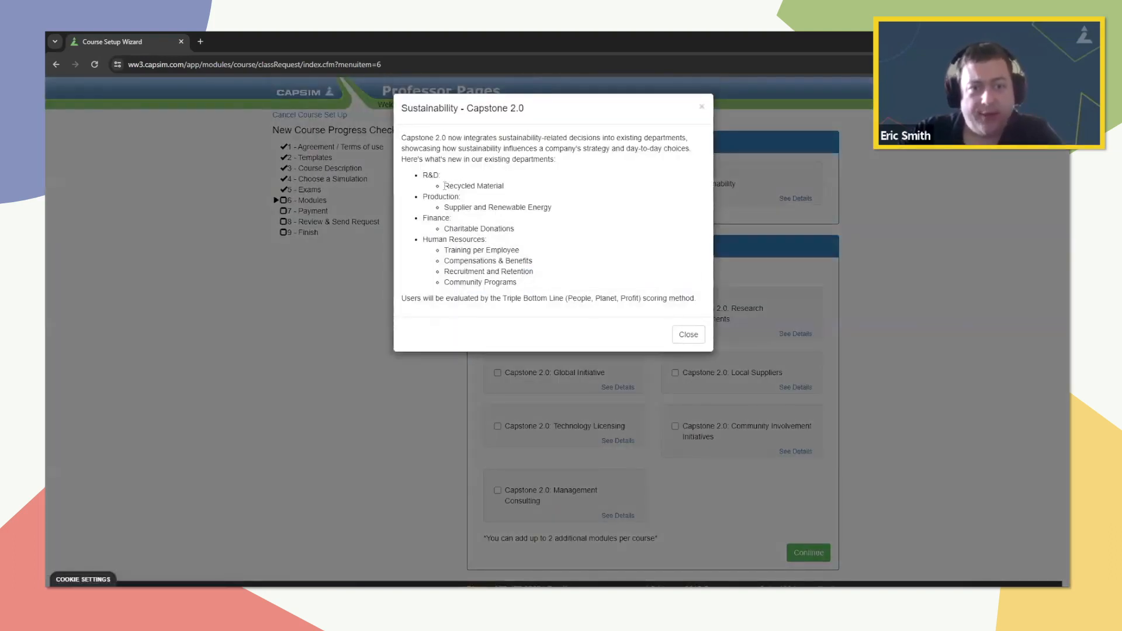
{"action": "left_click_drag", "start_coordinate": [449, 187], "coordinate": [566, 216]}
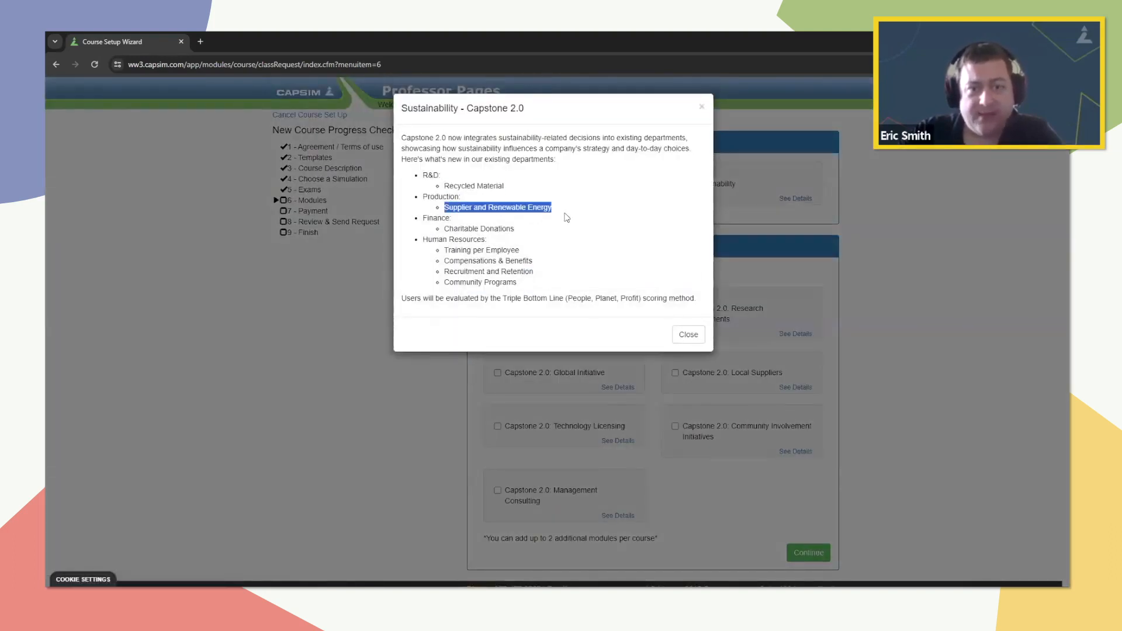
{"action": "left_click_drag", "start_coordinate": [436, 231], "coordinate": [528, 286]}
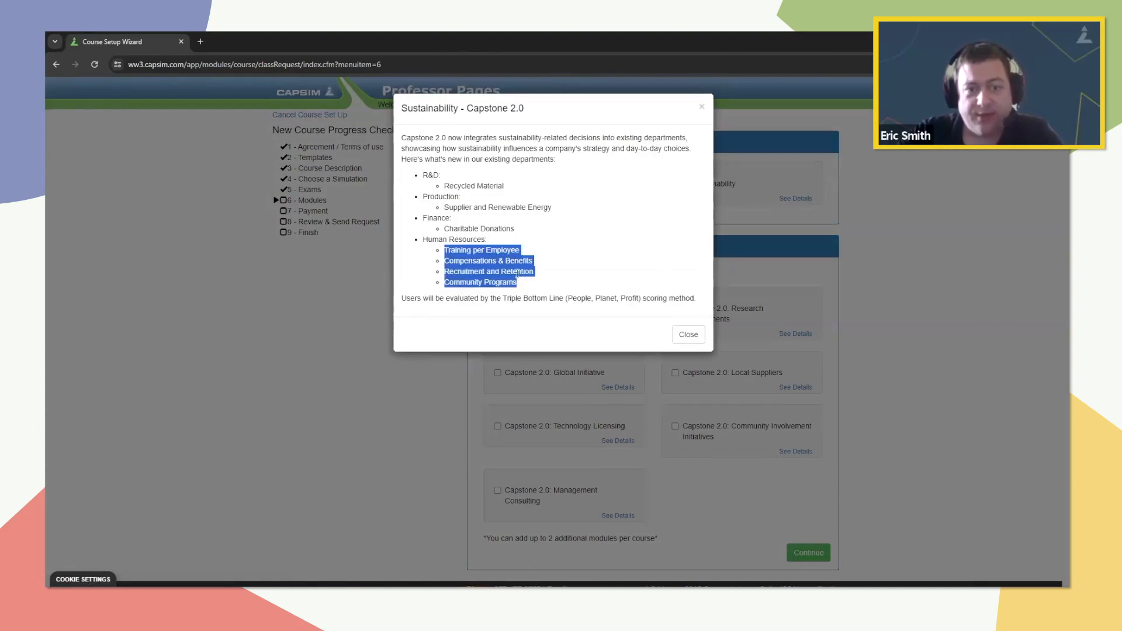
{"action": "left_click", "coordinate": [507, 268]}
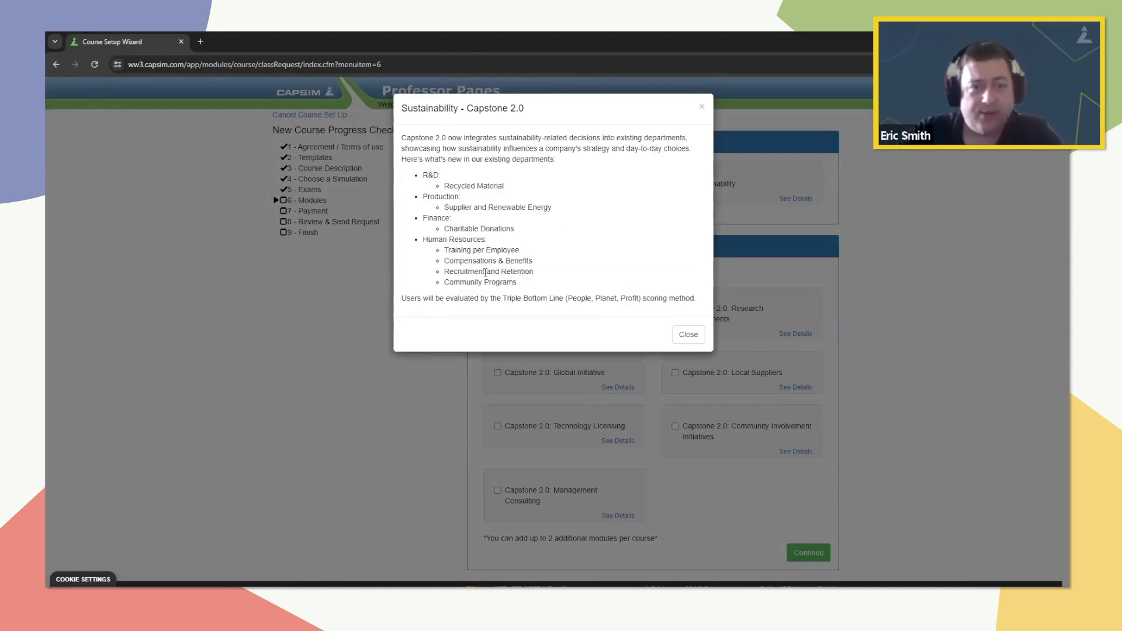
{"action": "left_click_drag", "start_coordinate": [501, 298], "coordinate": [695, 299]}
{"action": "left_click", "coordinate": [1048, 212]}
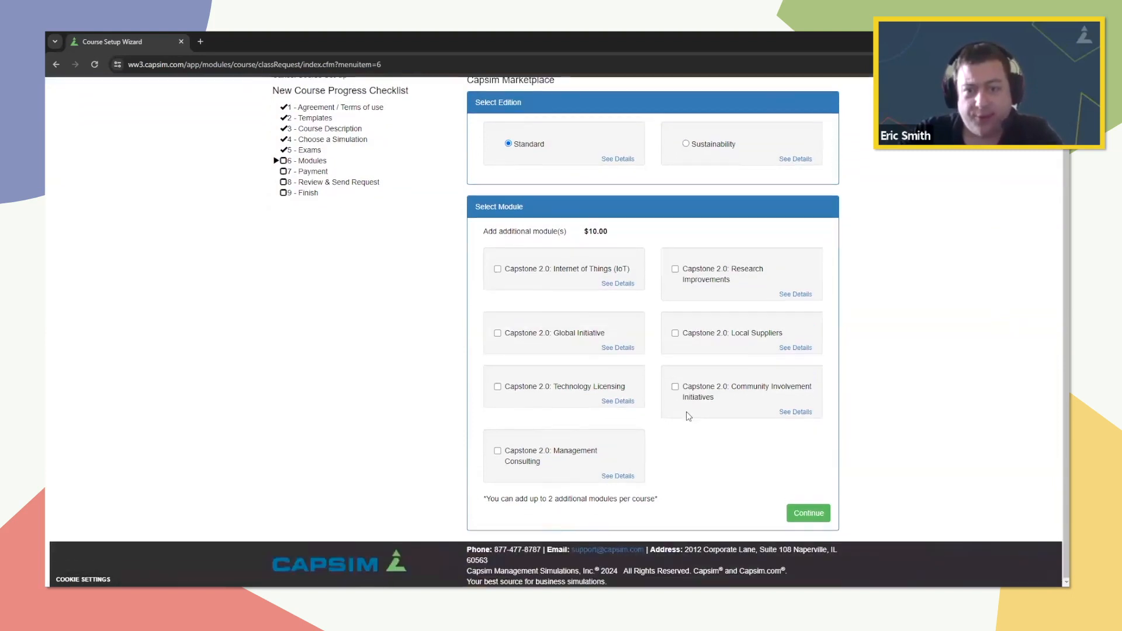
Step: Review the additional module offerings and their price, then continue with the Standard edition and no modules selected
{"action": "scroll", "coordinate": [688, 416], "scroll_direction": "down", "scroll_amount": 1}
{"action": "left_click_drag", "start_coordinate": [484, 231], "coordinate": [621, 235]}
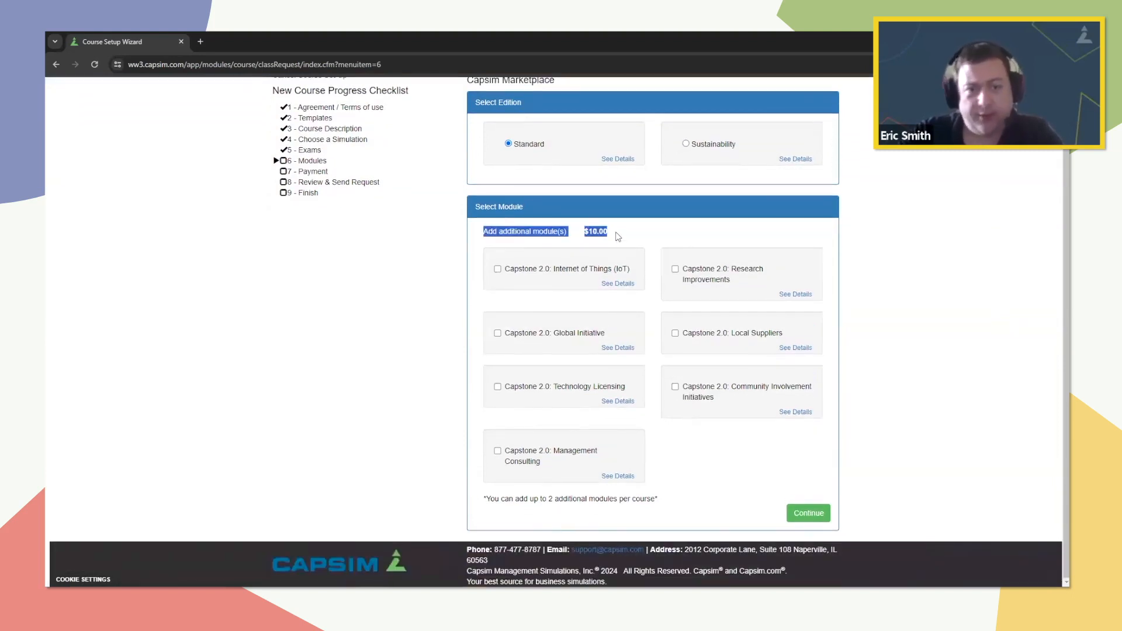
{"action": "left_click", "coordinate": [522, 242]}
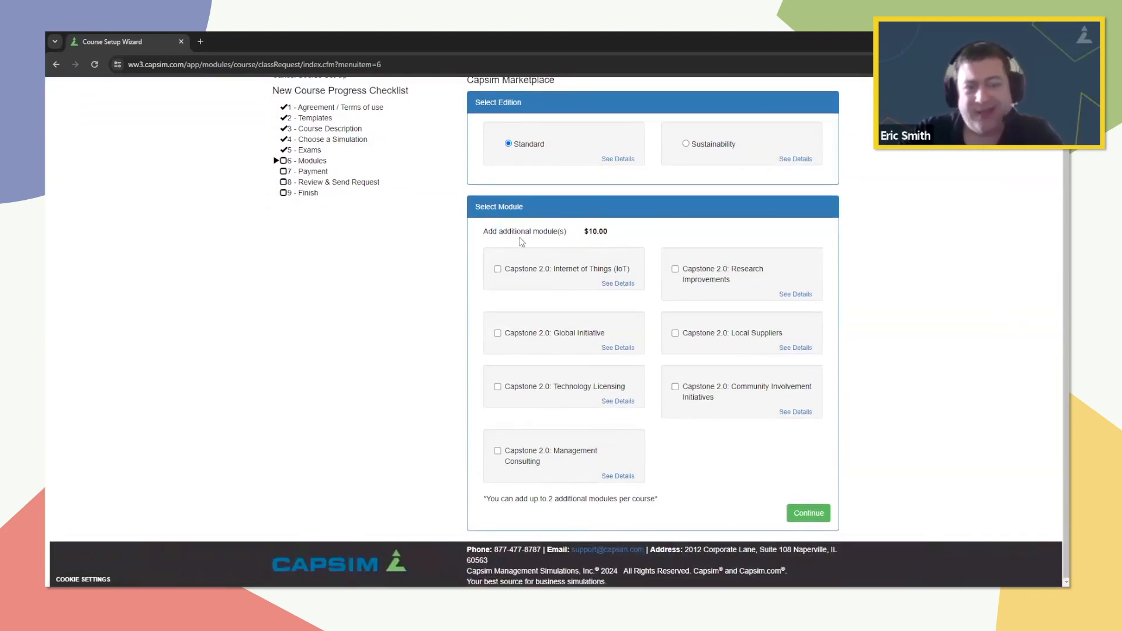
{"action": "left_click_drag", "start_coordinate": [480, 231], "coordinate": [515, 239]}
{"action": "left_click", "coordinate": [517, 229]}
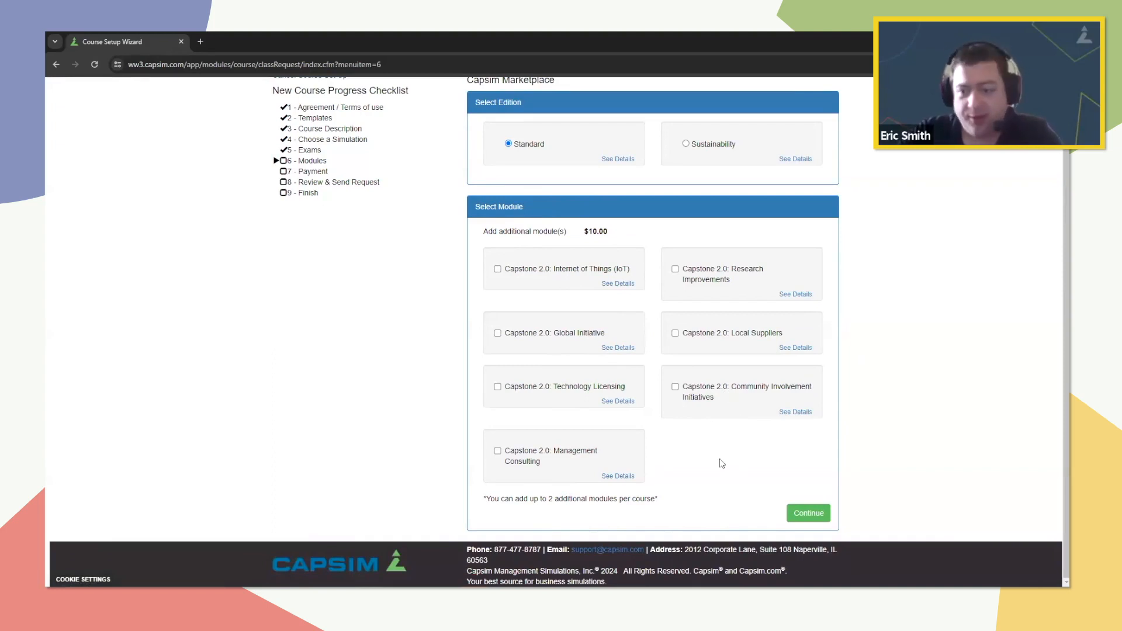
{"action": "left_click", "coordinate": [807, 512]}
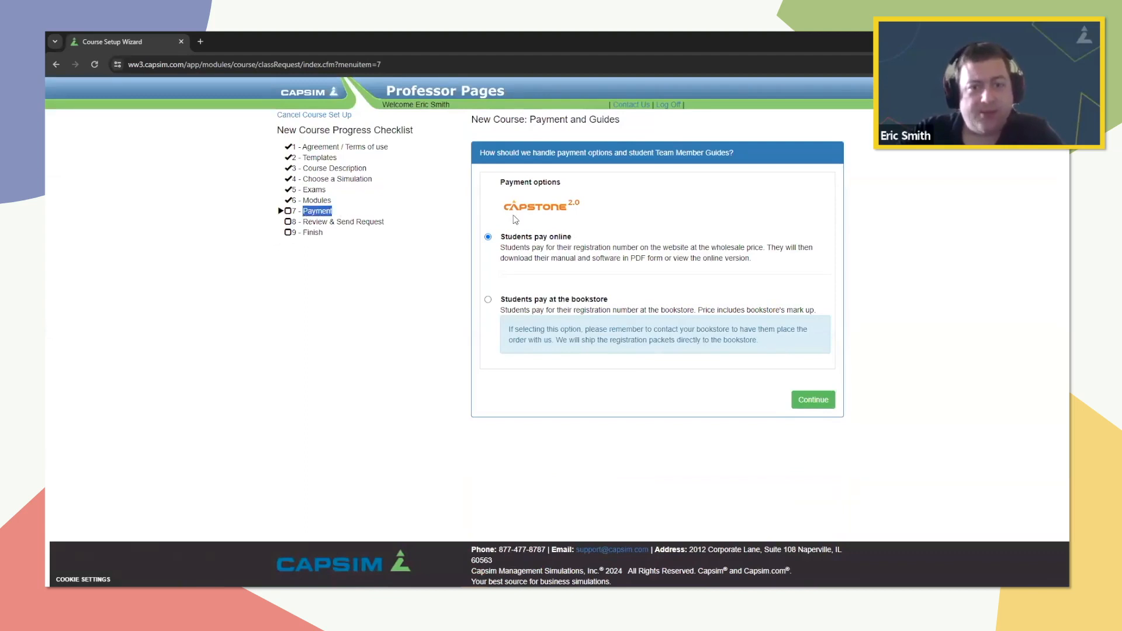
Step: Compare the online and bookstore payment options, keep Students pay online selected, and continue to the course review
{"action": "left_click_drag", "start_coordinate": [584, 237], "coordinate": [500, 237]}
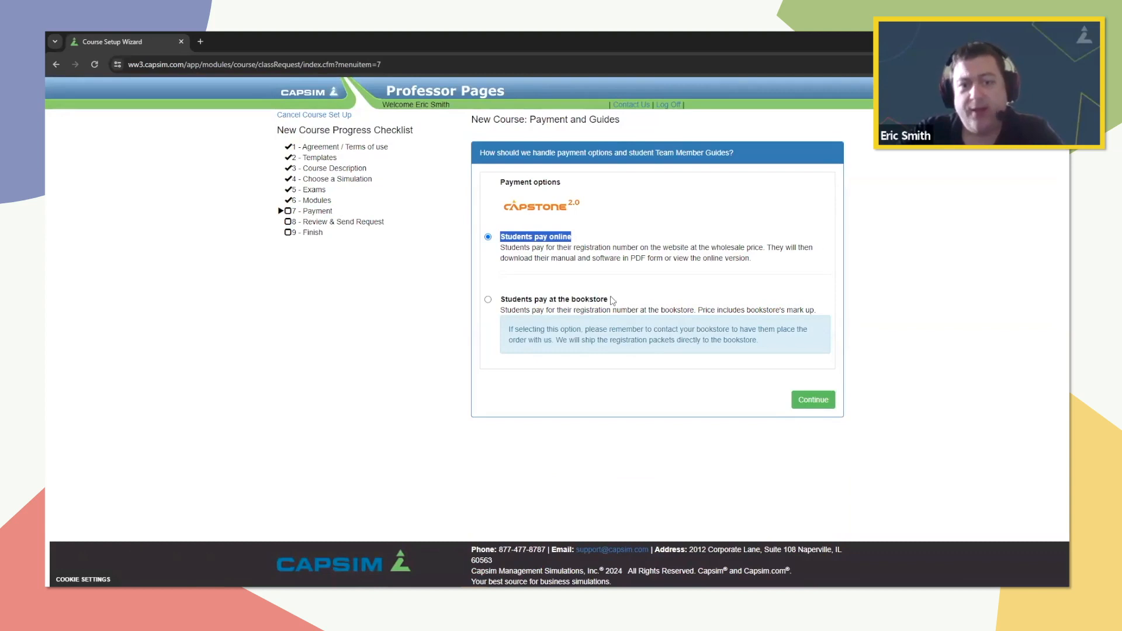
{"action": "left_click_drag", "start_coordinate": [613, 299], "coordinate": [502, 300]}
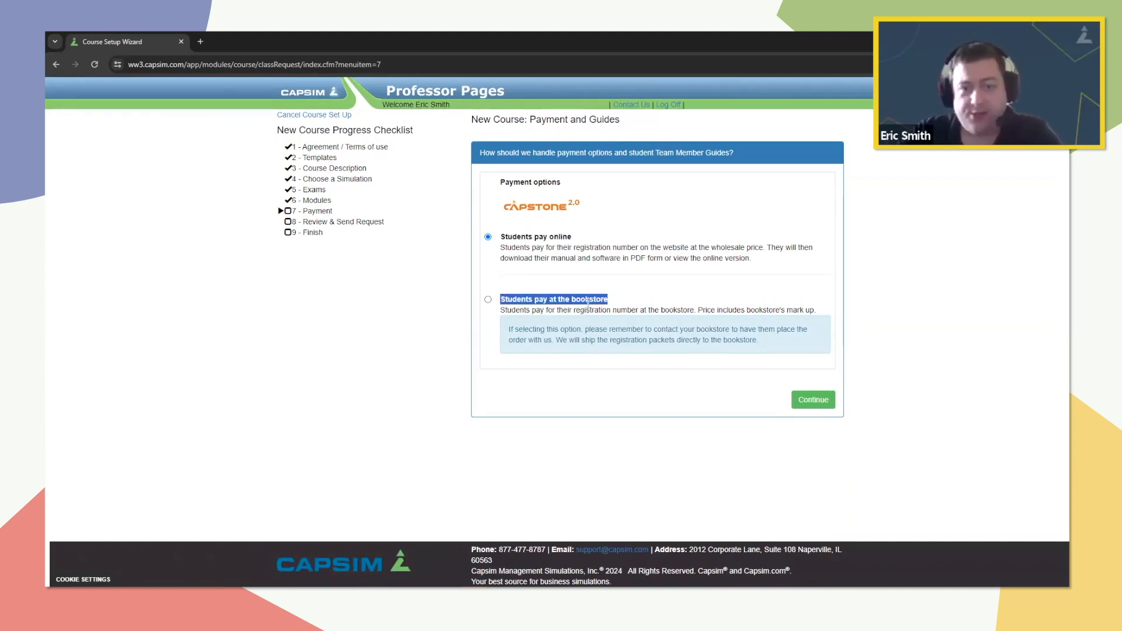
{"action": "left_click", "coordinate": [562, 236]}
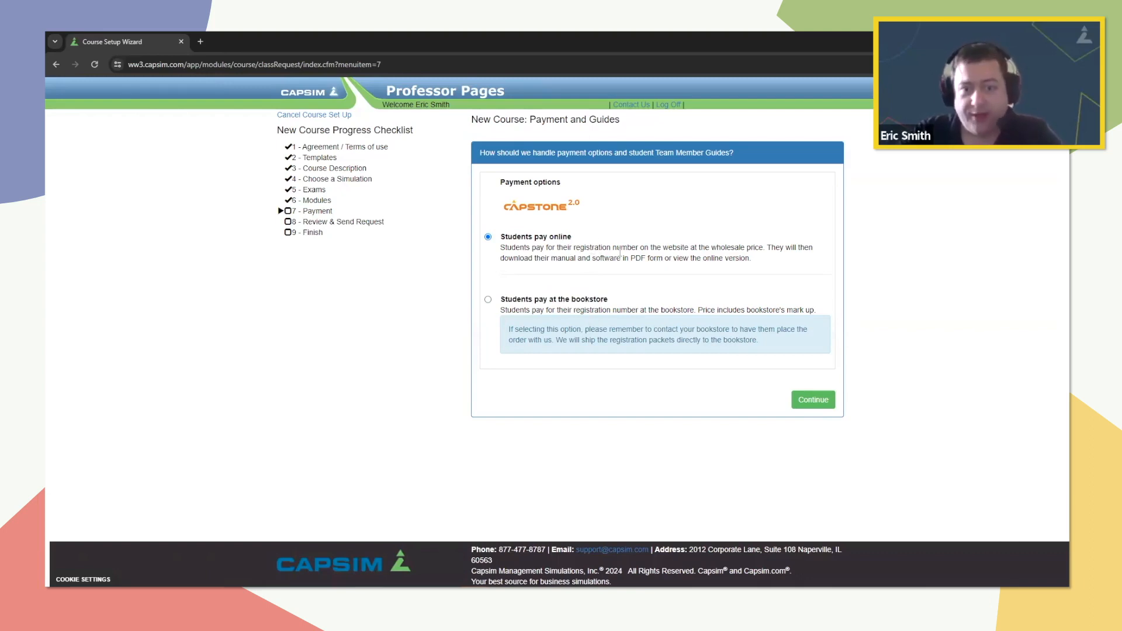
{"action": "left_click_drag", "start_coordinate": [621, 310], "coordinate": [589, 298]}
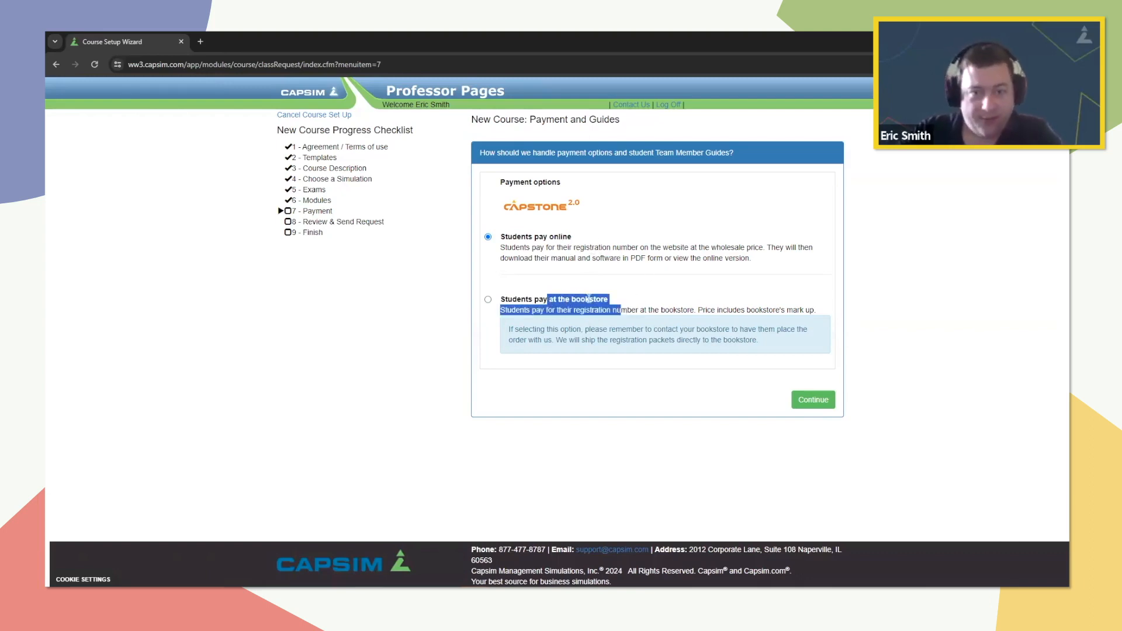
{"action": "triple_click", "coordinate": [592, 299]}
{"action": "left_click", "coordinate": [603, 297]}
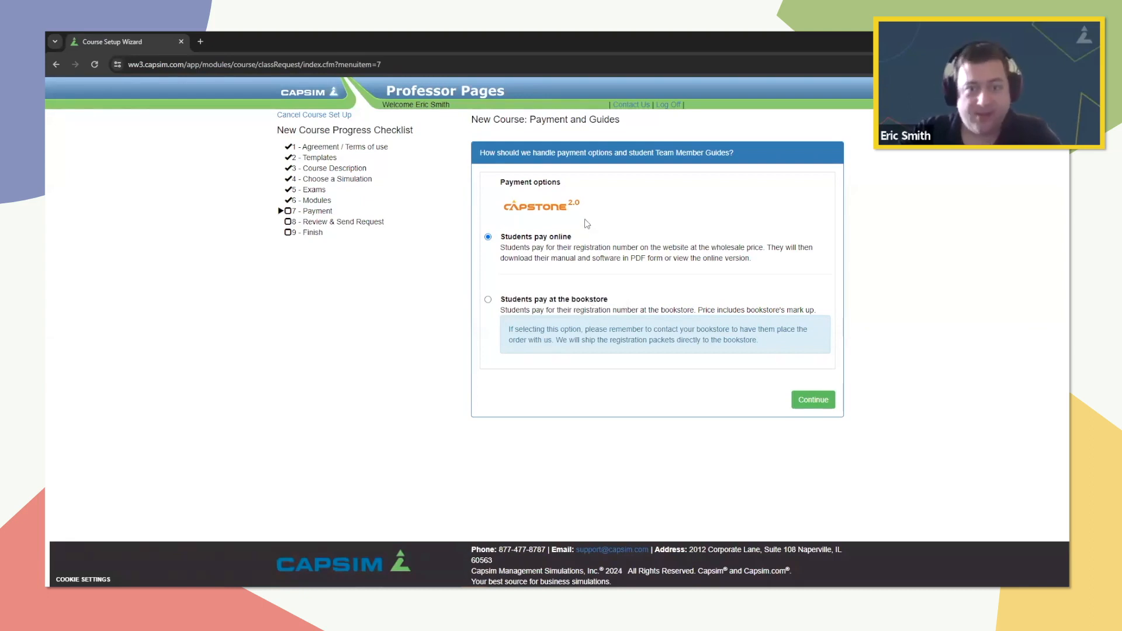
{"action": "left_click_drag", "start_coordinate": [579, 237], "coordinate": [501, 238]}
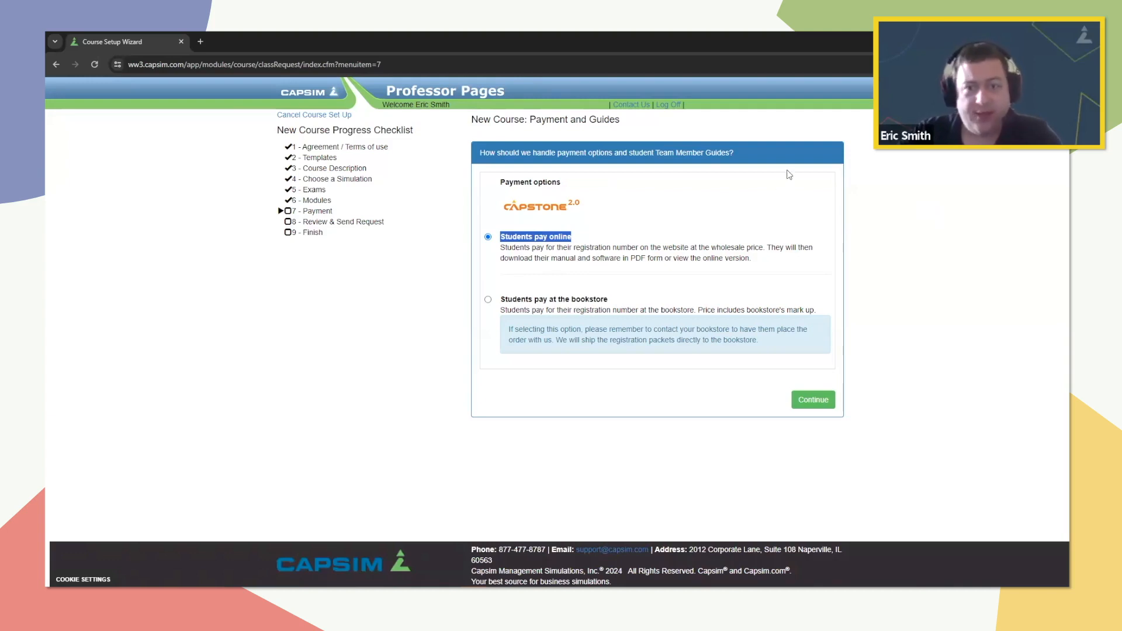
{"action": "left_click", "coordinate": [763, 243]}
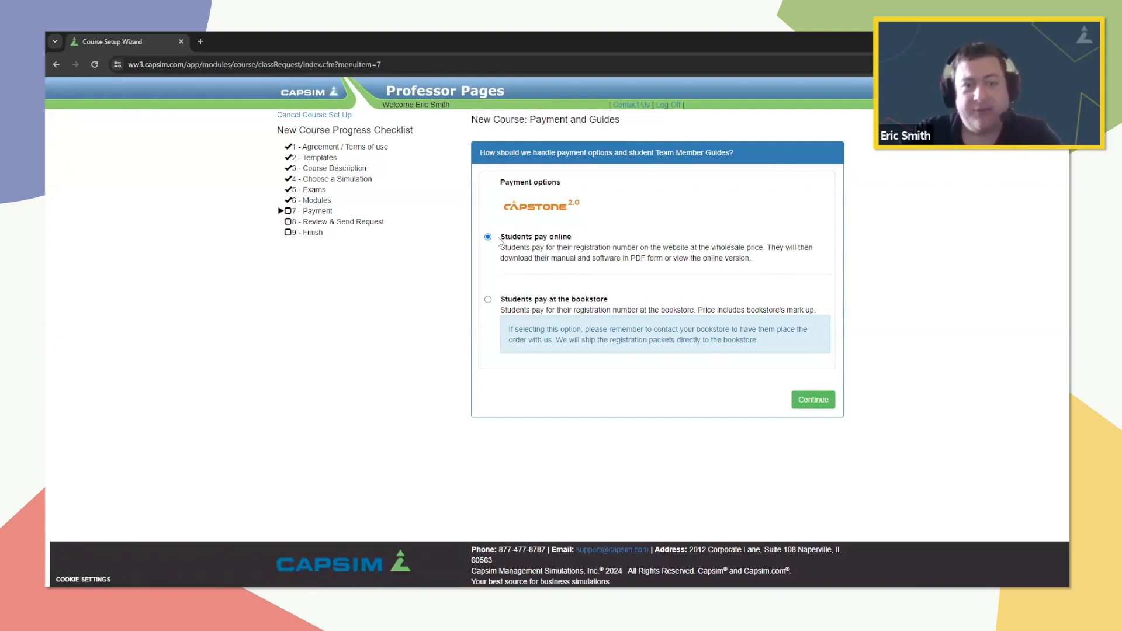
{"action": "left_click_drag", "start_coordinate": [499, 240], "coordinate": [626, 235]}
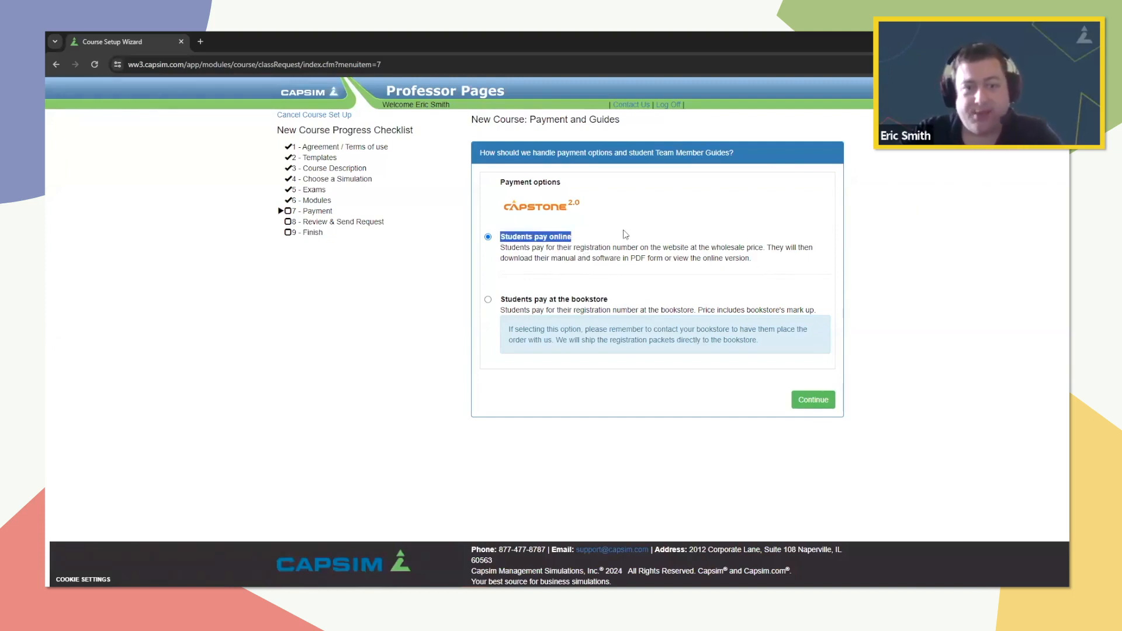
{"action": "left_click", "coordinate": [815, 401]}
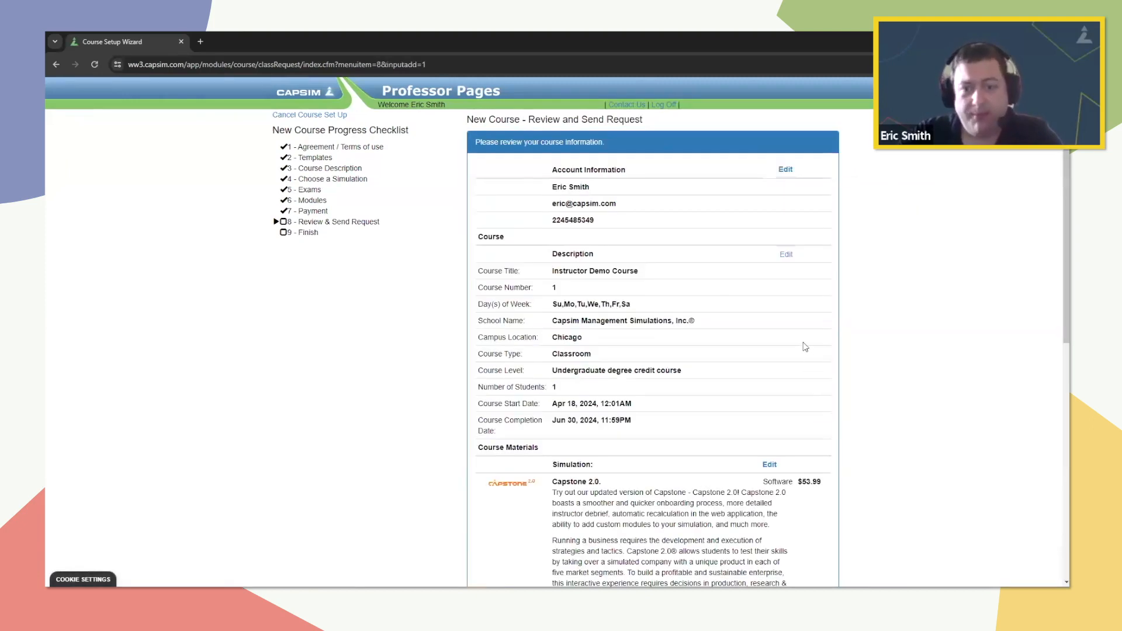
Step: Review the course request's description, dates, simulation and payment option, and create the course
{"action": "scroll", "coordinate": [808, 349], "scroll_direction": "down", "scroll_amount": 2}
{"action": "scroll", "coordinate": [764, 321], "scroll_direction": "up", "scroll_amount": 2}
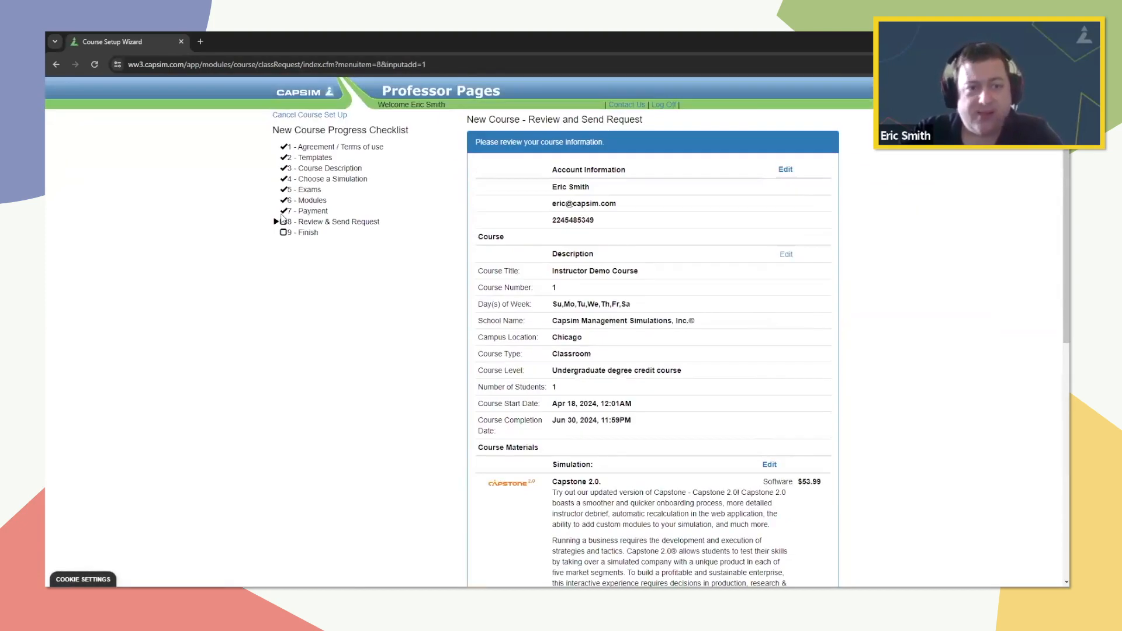
{"action": "left_click_drag", "start_coordinate": [300, 223], "coordinate": [398, 224]}
{"action": "double_click", "coordinate": [363, 222]}
{"action": "triple_click", "coordinate": [363, 221]}
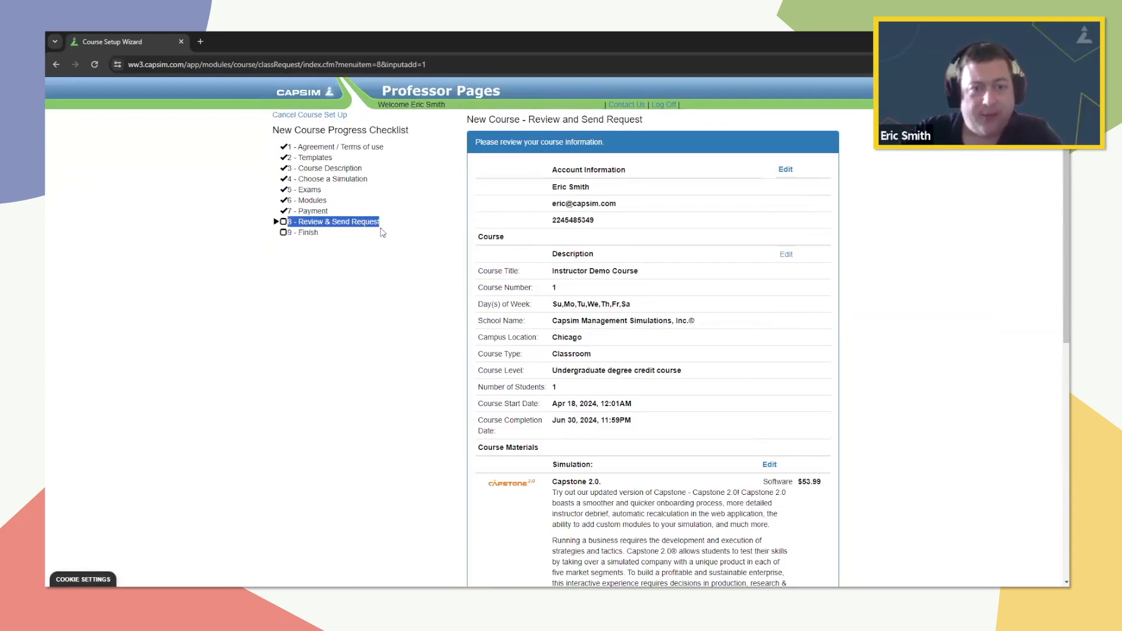
{"action": "left_click", "coordinate": [938, 319]}
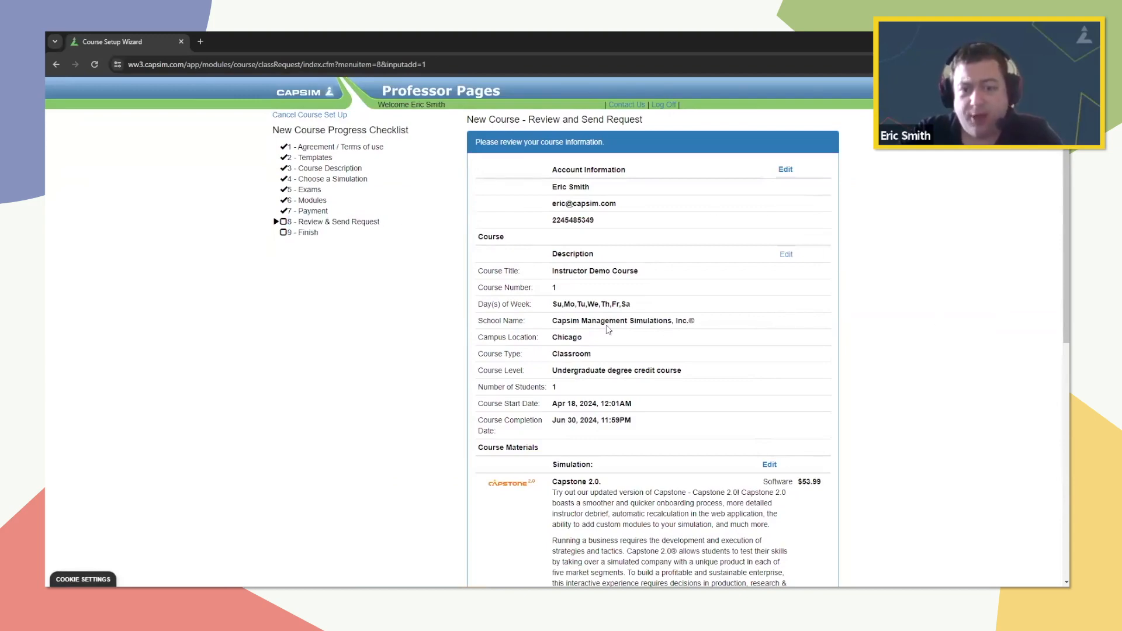
{"action": "scroll", "coordinate": [584, 163], "scroll_direction": "down", "scroll_amount": 4}
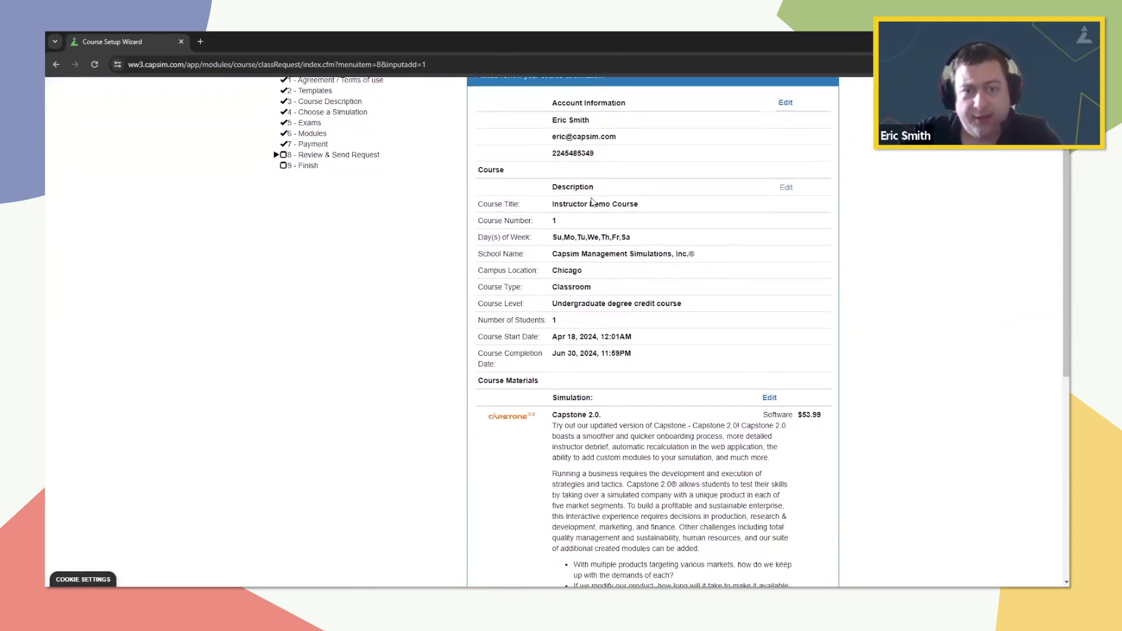
{"action": "scroll", "coordinate": [581, 178], "scroll_direction": "up", "scroll_amount": 1}
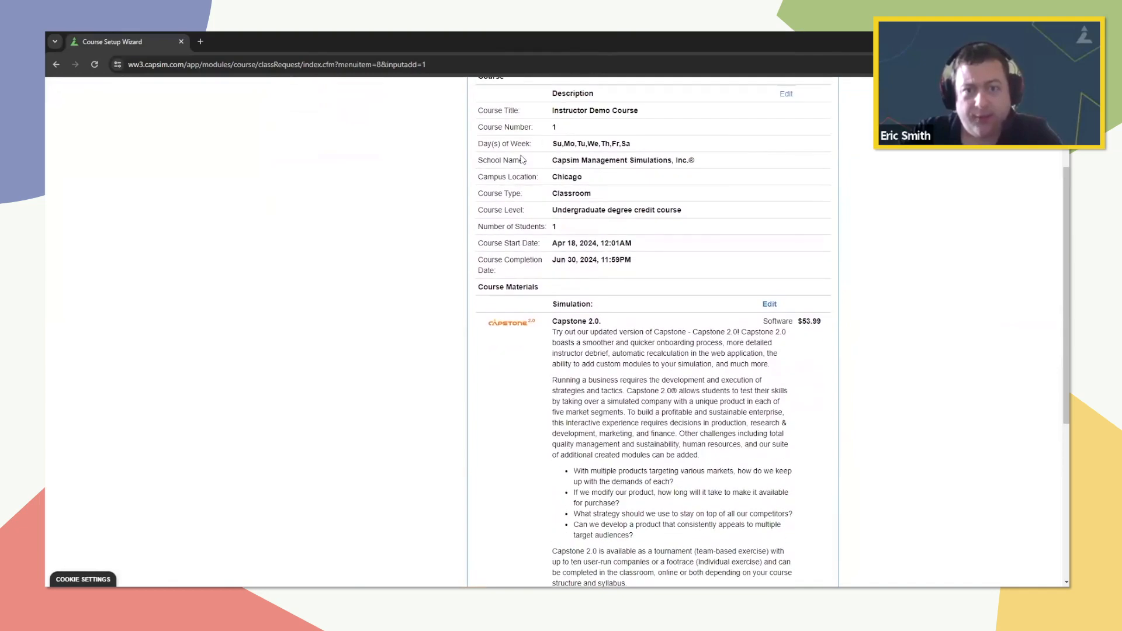
{"action": "left_click_drag", "start_coordinate": [557, 244], "coordinate": [685, 258]}
{"action": "scroll", "coordinate": [561, 167], "scroll_direction": "down", "scroll_amount": 4}
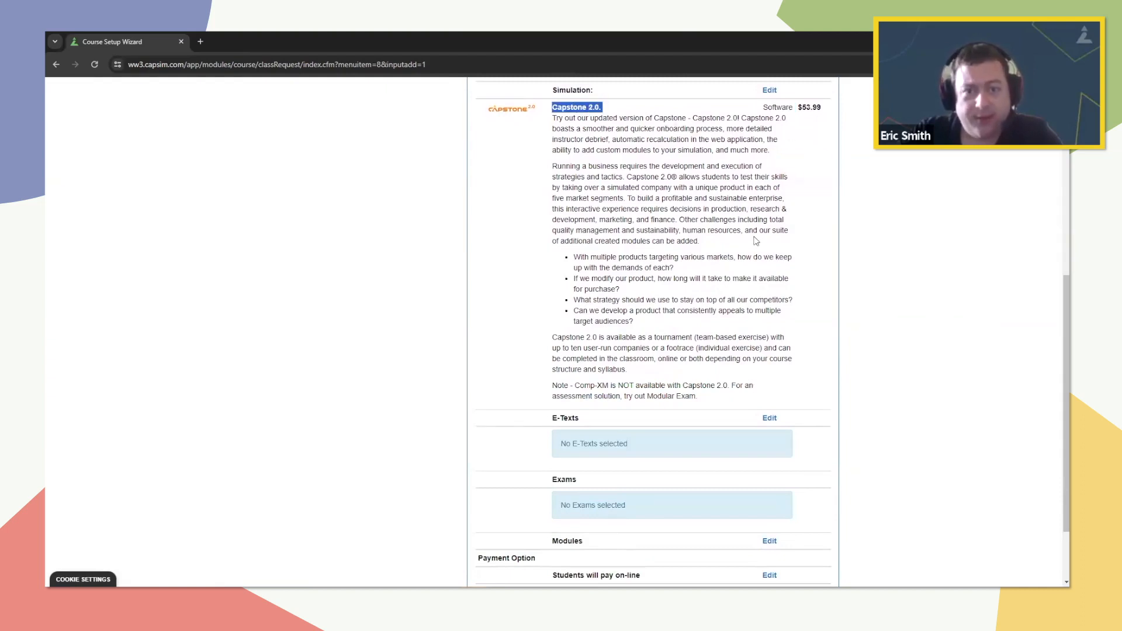
{"action": "scroll", "coordinate": [756, 241], "scroll_direction": "down", "scroll_amount": 3}
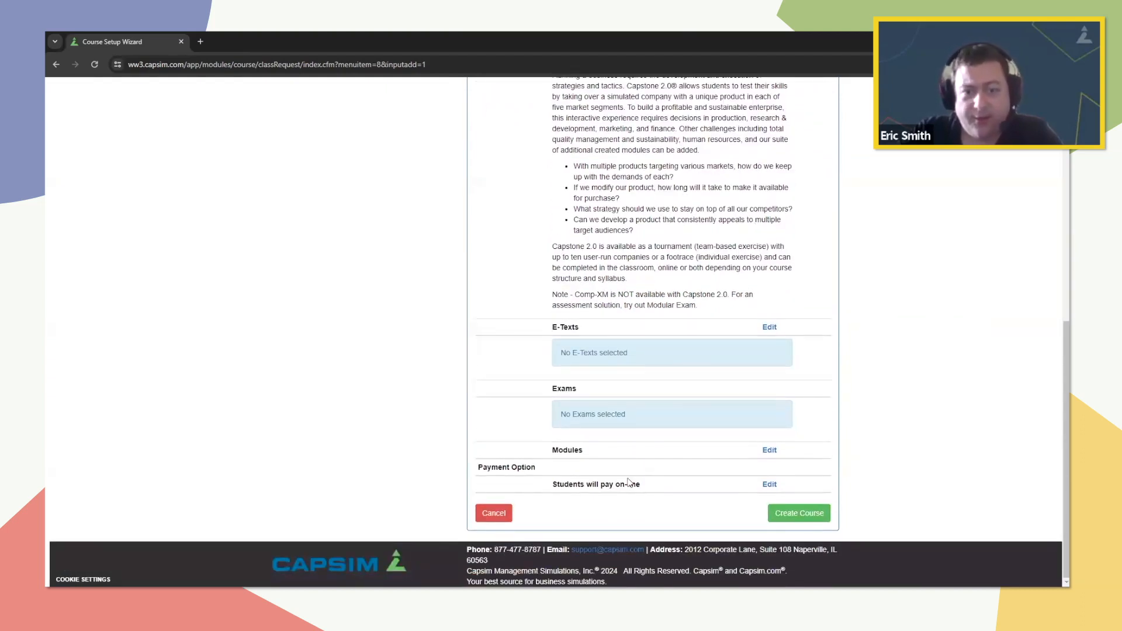
{"action": "left_click", "coordinate": [803, 517]}
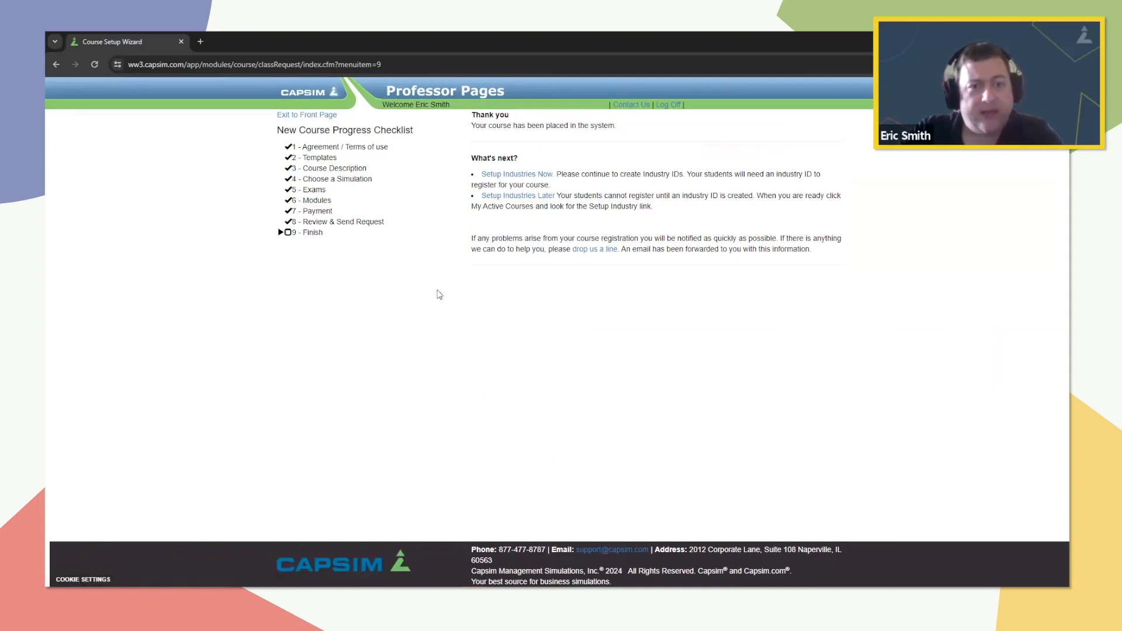
Step: Review the industry setup option and the new course progress checklist from Templates through Review & Send Request
{"action": "left_click_drag", "start_coordinate": [556, 175], "coordinate": [481, 175]}
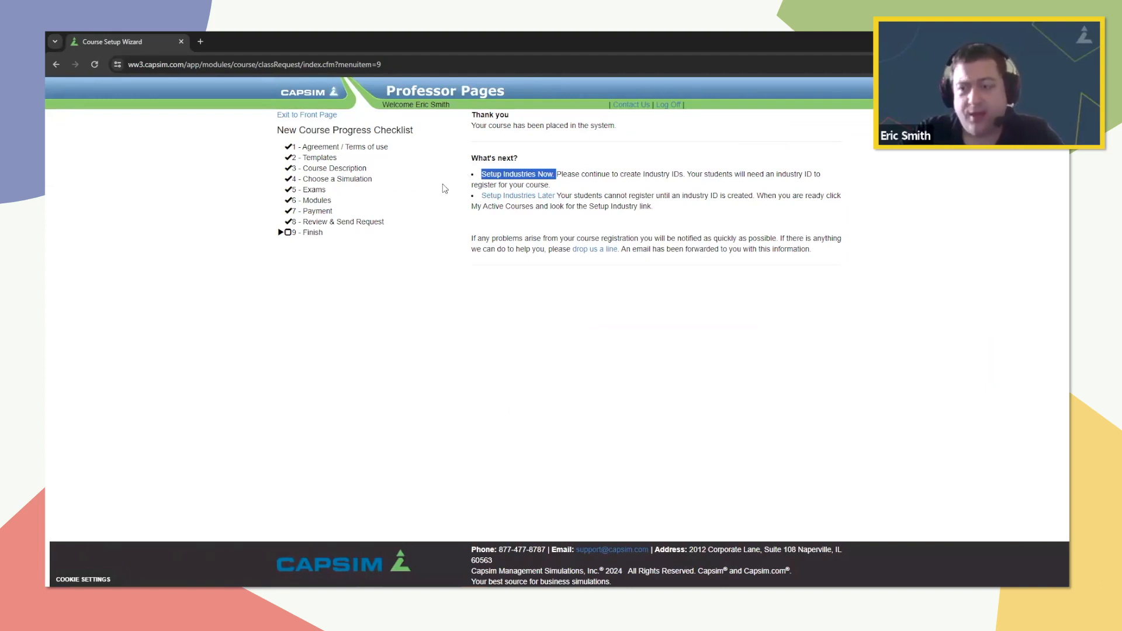
{"action": "double_click", "coordinate": [320, 157]}
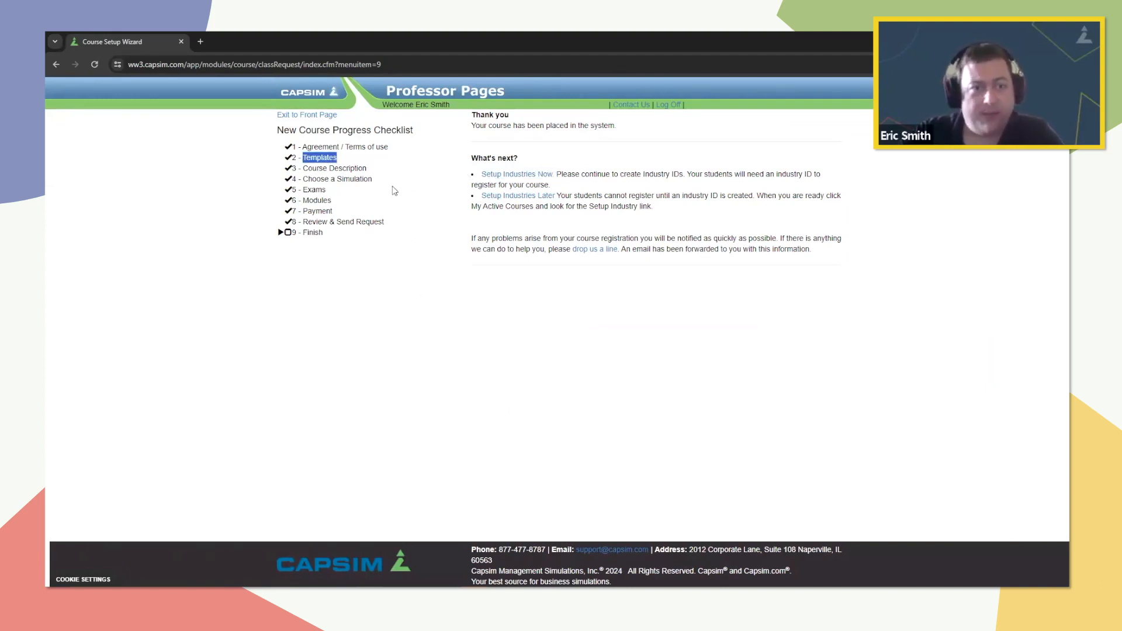
{"action": "triple_click", "coordinate": [348, 169]}
{"action": "triple_click", "coordinate": [357, 180]}
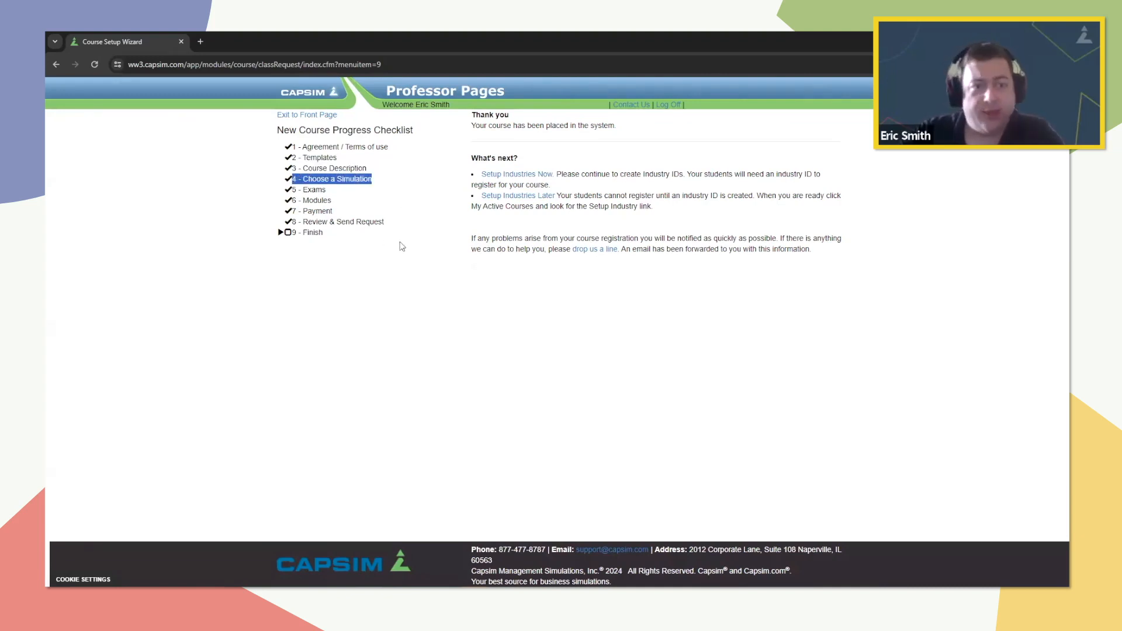
{"action": "double_click", "coordinate": [321, 189]}
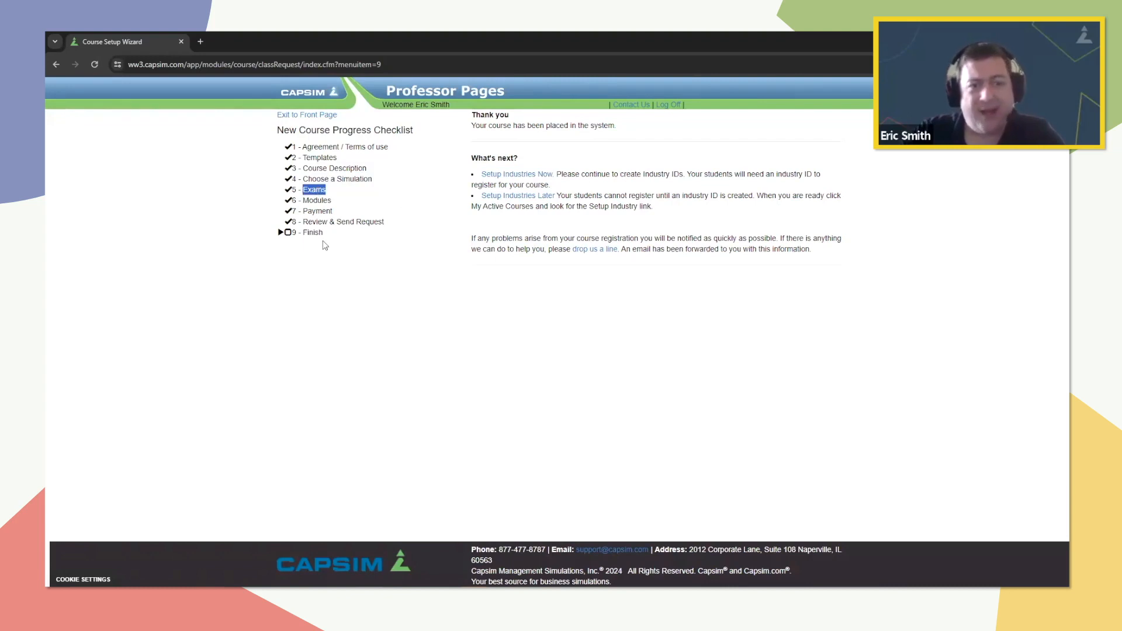
{"action": "double_click", "coordinate": [316, 201]}
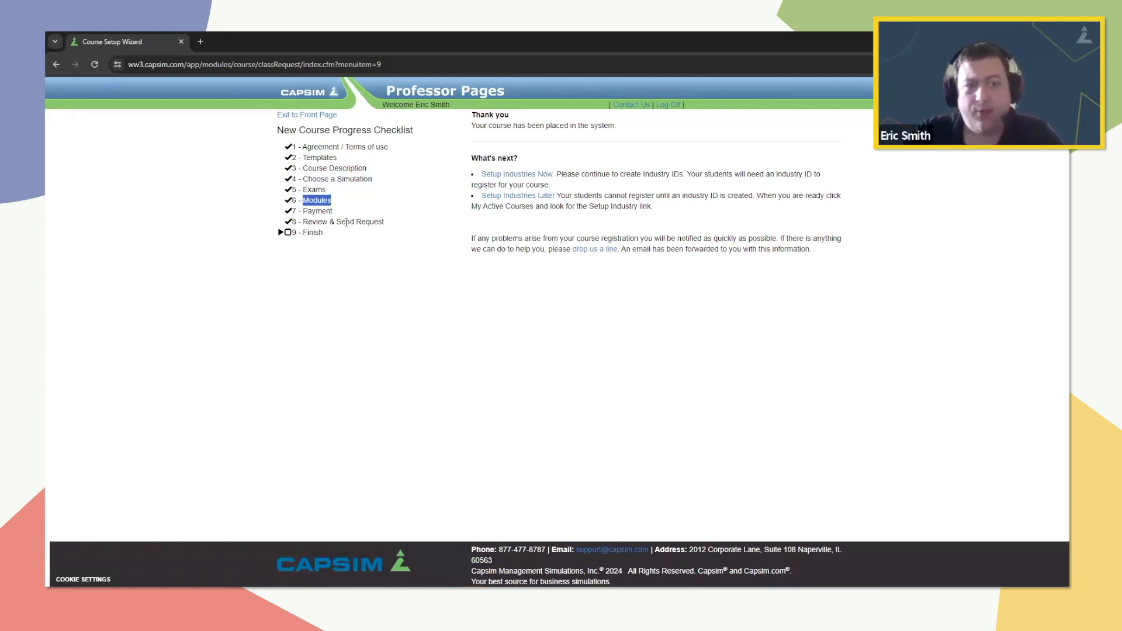
{"action": "left_click", "coordinate": [355, 212]}
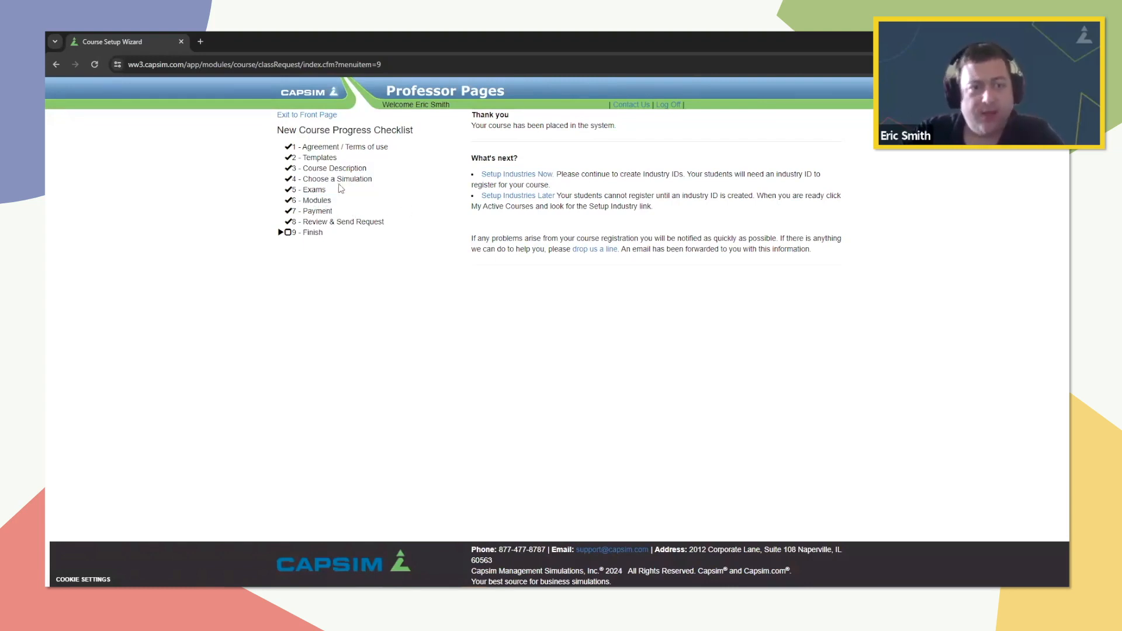
{"action": "double_click", "coordinate": [321, 212]}
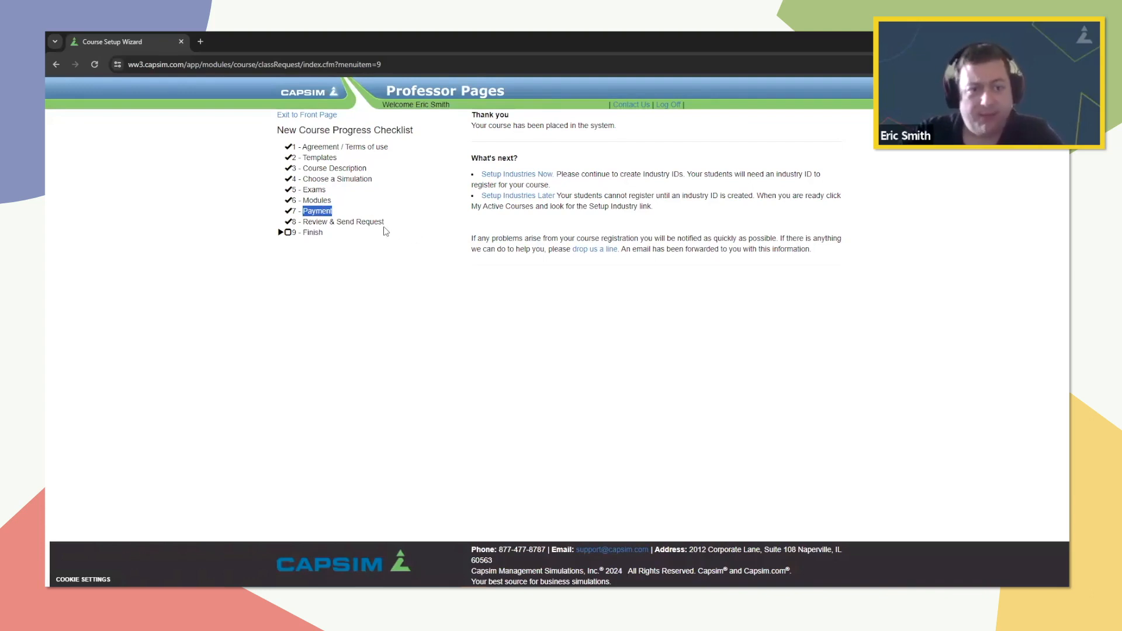
{"action": "left_click_drag", "start_coordinate": [383, 225], "coordinate": [299, 228]}
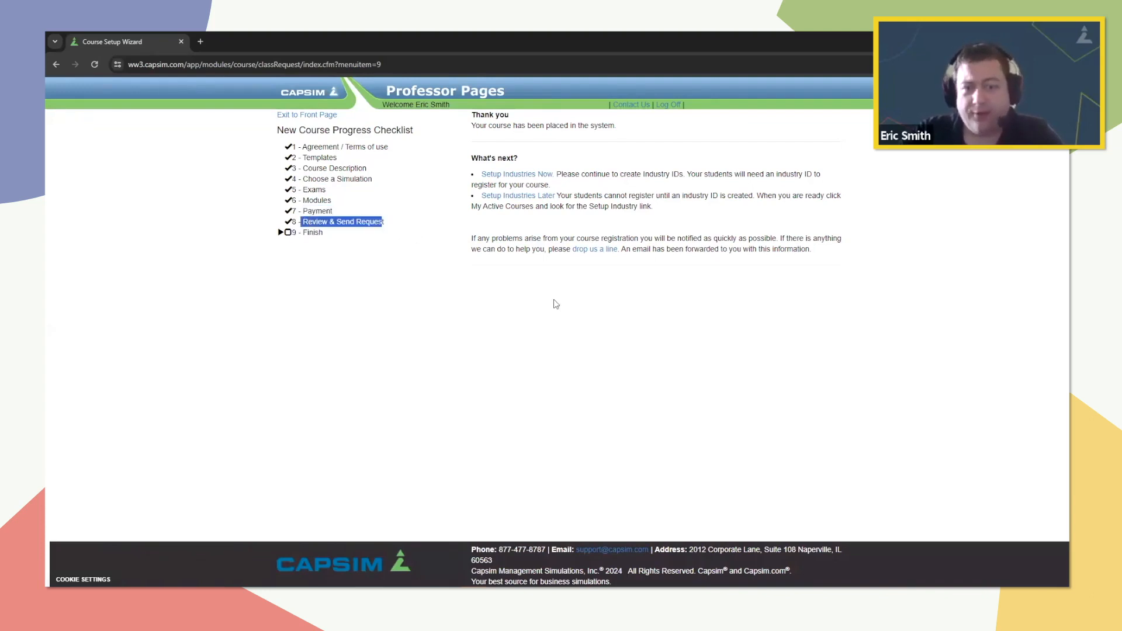